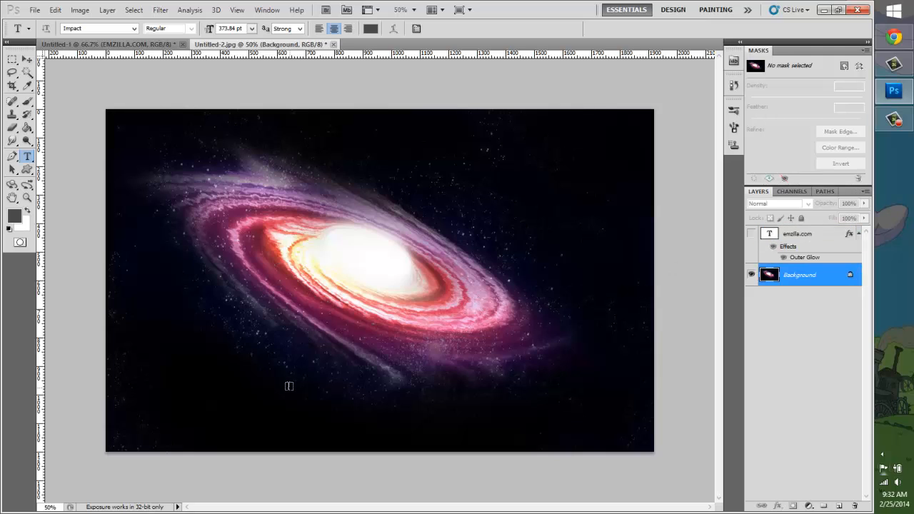
Step: Add the text emzilla.com in Impact over the galaxy image and move it fully onto the lower part of the canvas
left_click(158, 372)
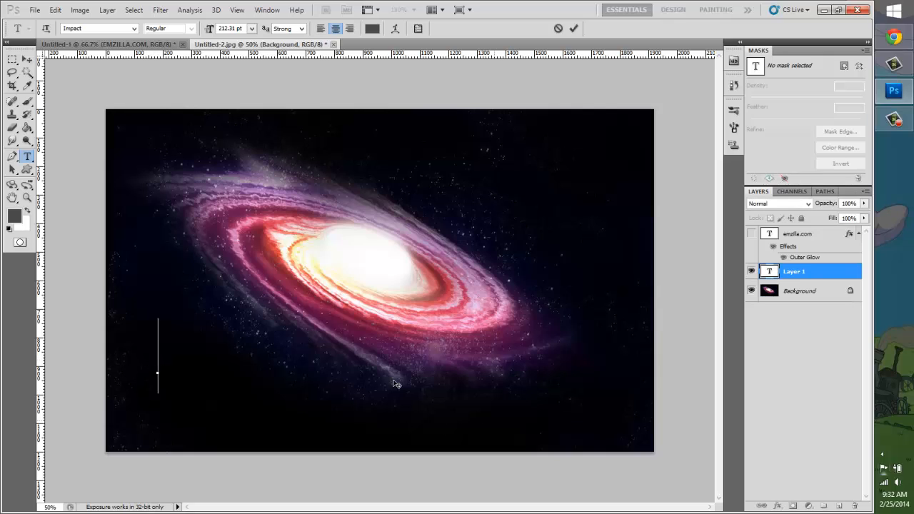
type("emzilla.com")
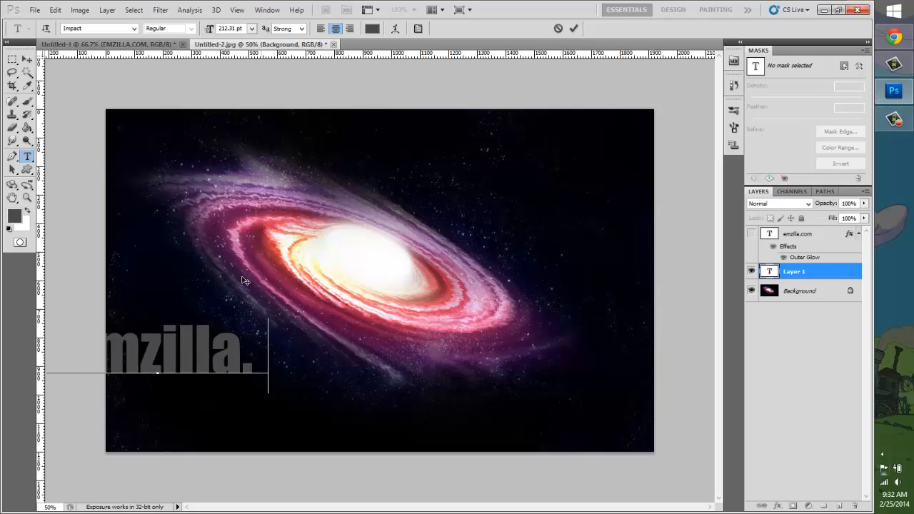
left_click(26, 59)
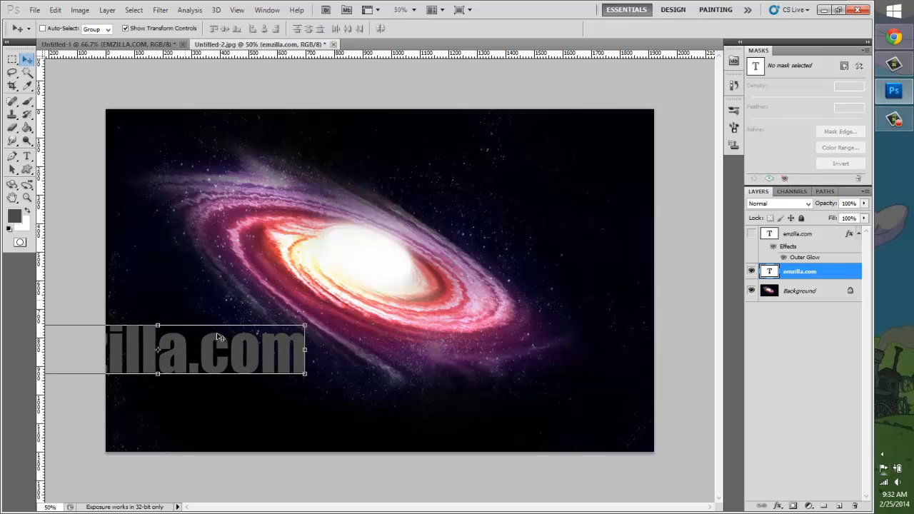
left_click_drag(245, 340, 365, 389)
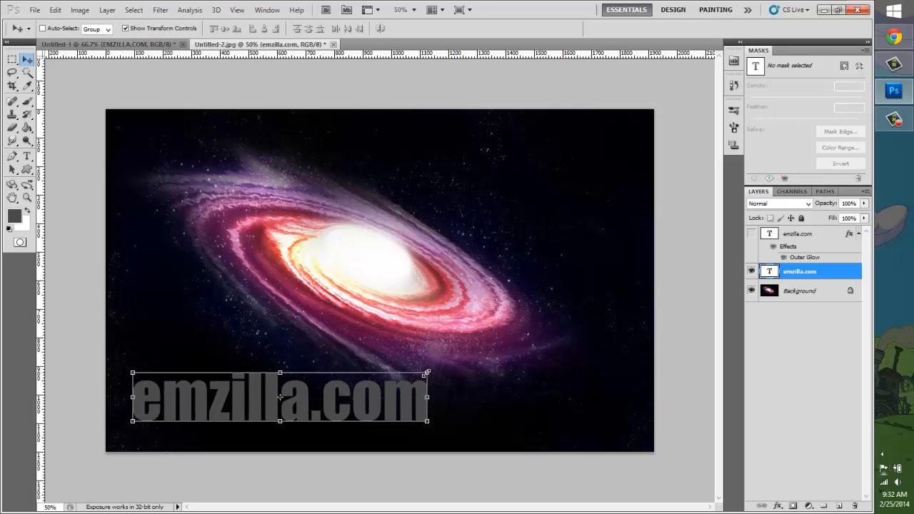
Step: Enlarge the emzilla.com text to about 160% width and 153% height so it spans most of the canvas
left_click_drag(425, 373, 626, 309)
left_click_drag(431, 335, 420, 335)
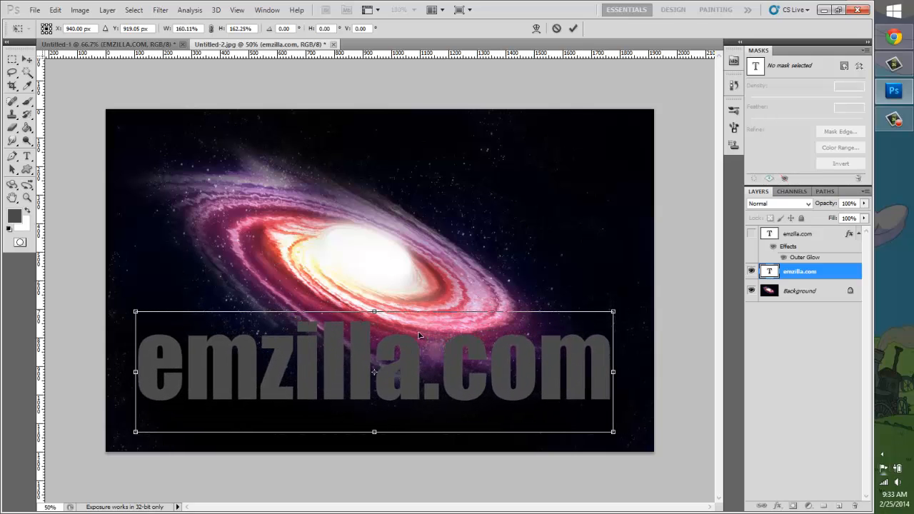
left_click_drag(374, 312, 374, 318)
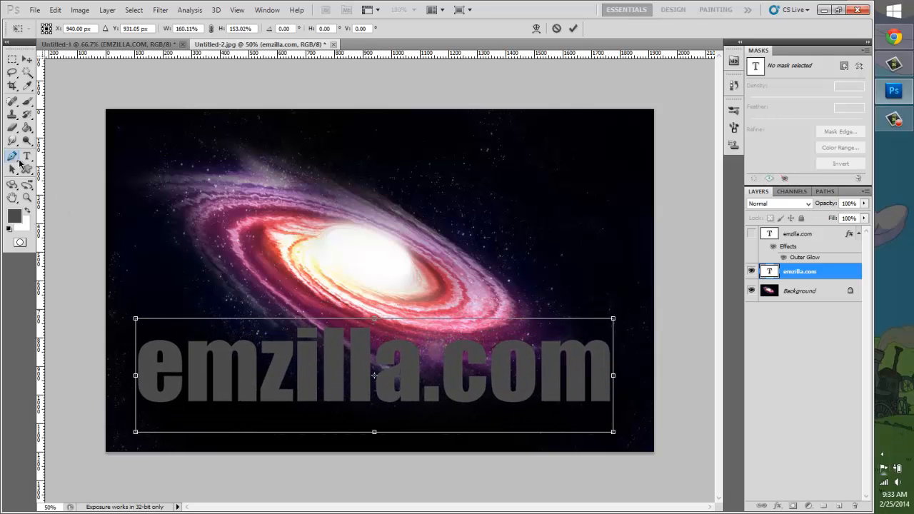
left_click(27, 155)
left_click(379, 201)
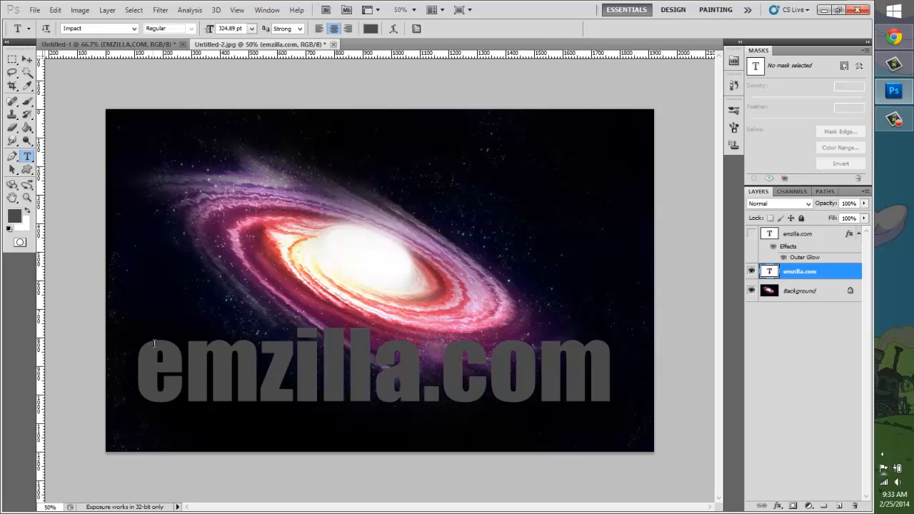
Step: Change the colour of the whole emzilla.com text to black
left_click(373, 29)
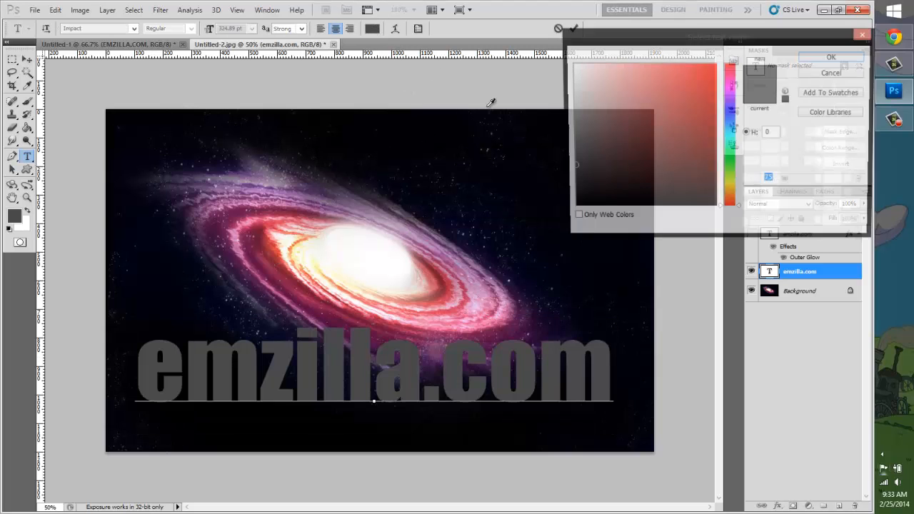
left_click_drag(696, 176, 791, 307)
left_click(833, 56)
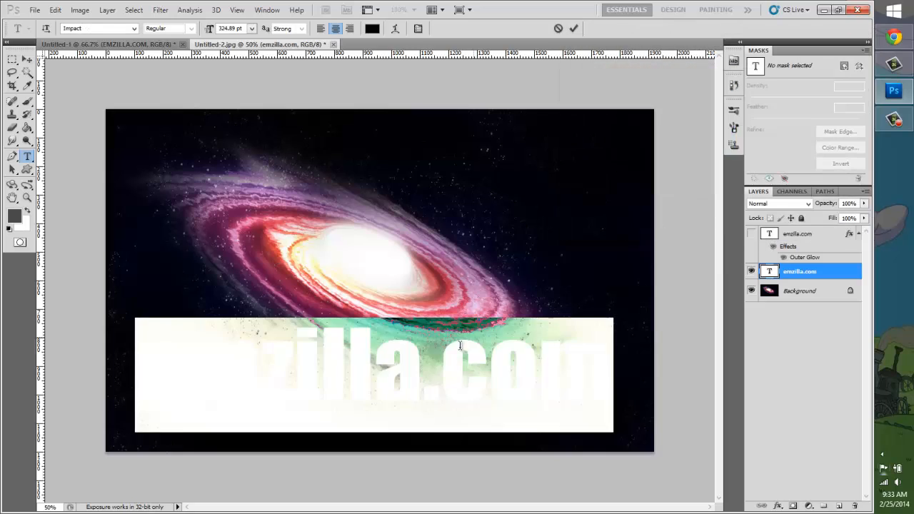
left_click(455, 350)
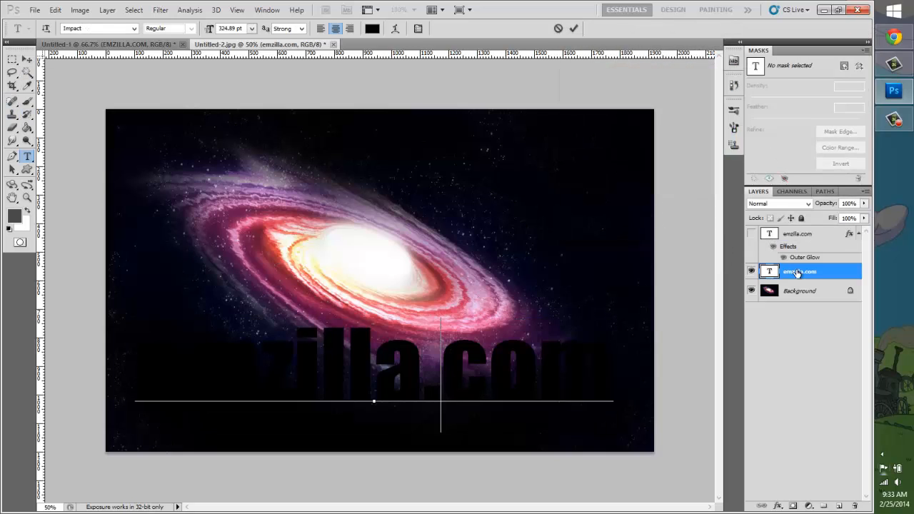
left_click(795, 273)
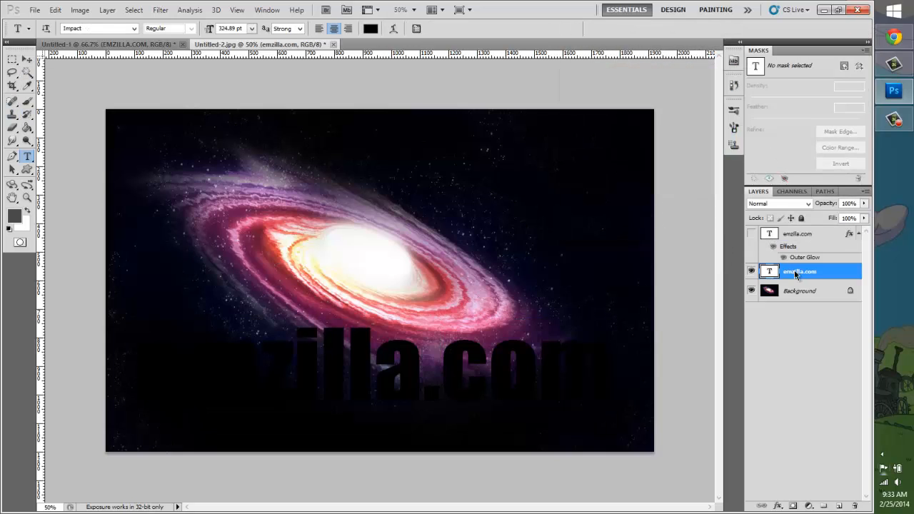
Step: Add an Outer Glow layer style to the visible emzilla.com text layer and make the glow white
right_click(794, 273)
left_click(714, 202)
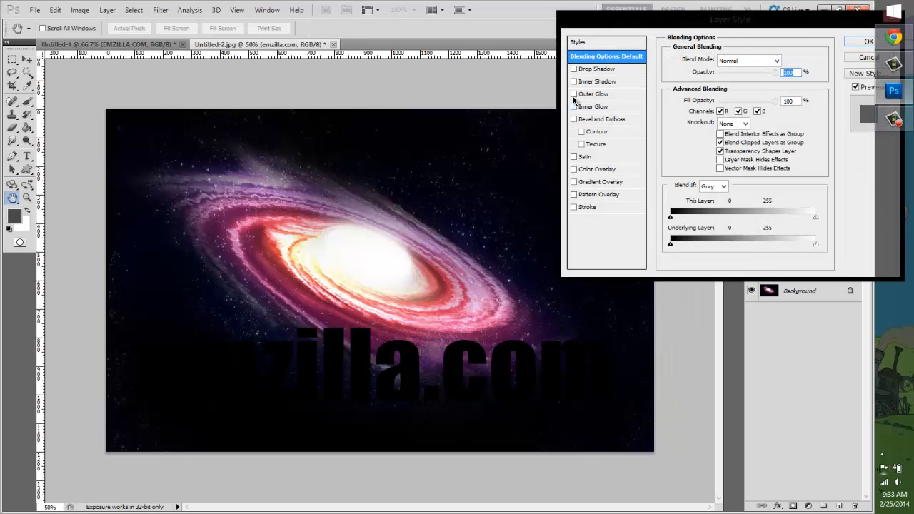
left_click(573, 94)
left_click(589, 94)
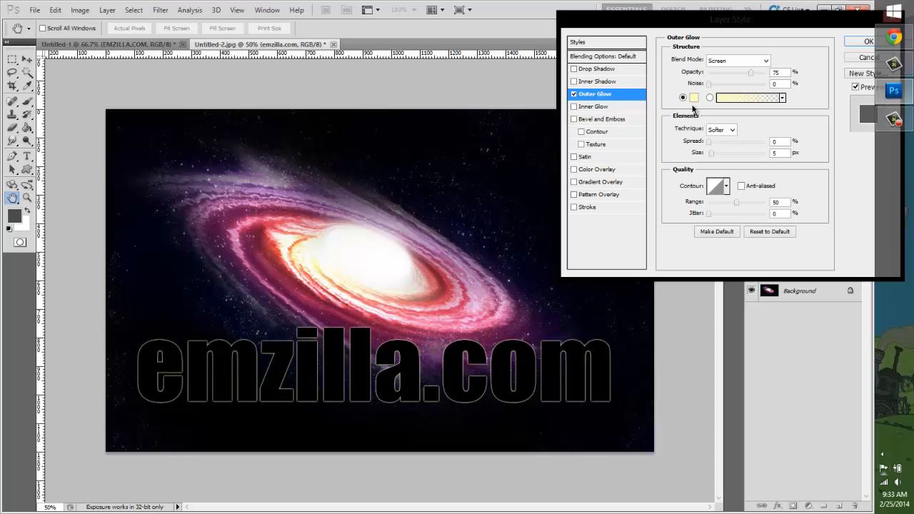
left_click(696, 102)
left_click(570, 63)
left_click(823, 60)
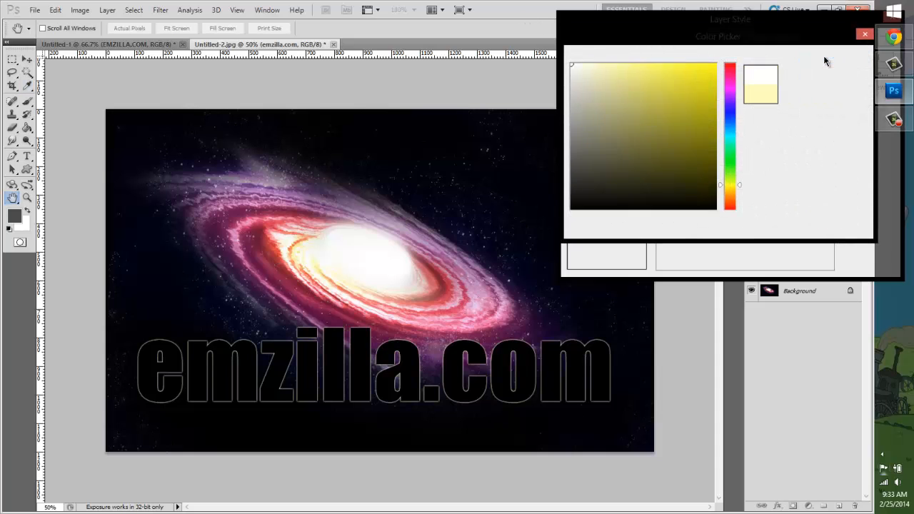
Step: Increase the Outer Glow size to about 95 px, leaving the spread at 0%, and apply the layer style
left_click(723, 154)
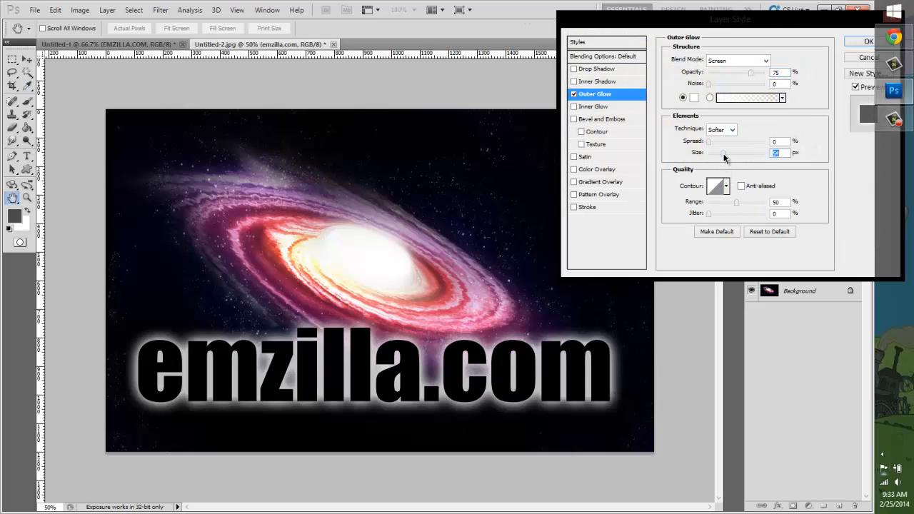
left_click_drag(725, 153, 729, 153)
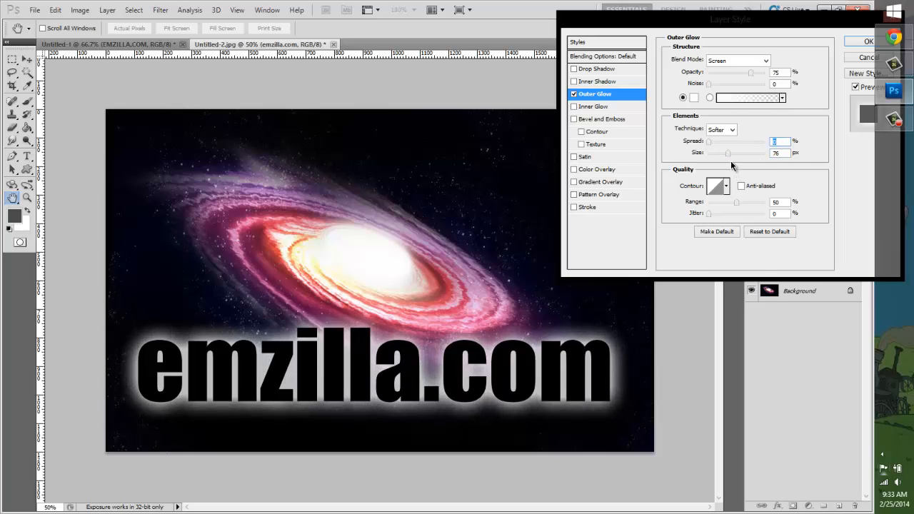
left_click(733, 154)
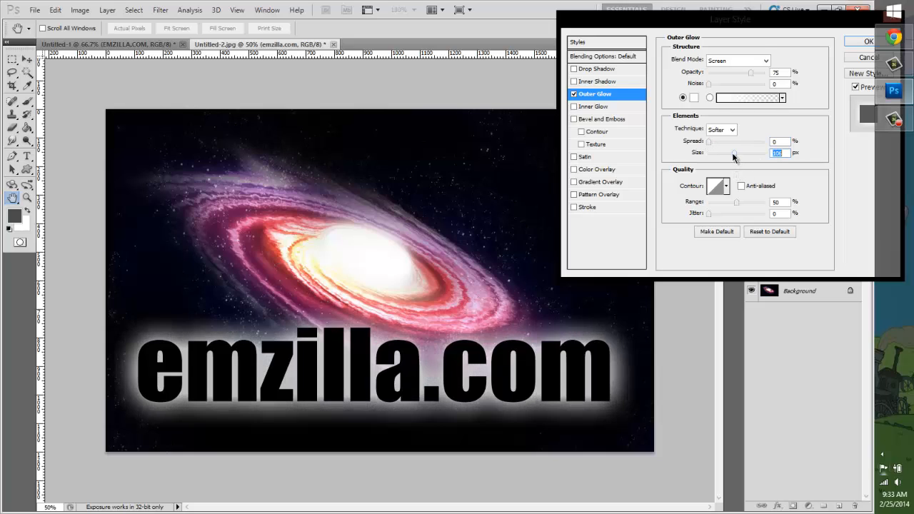
left_click(865, 43)
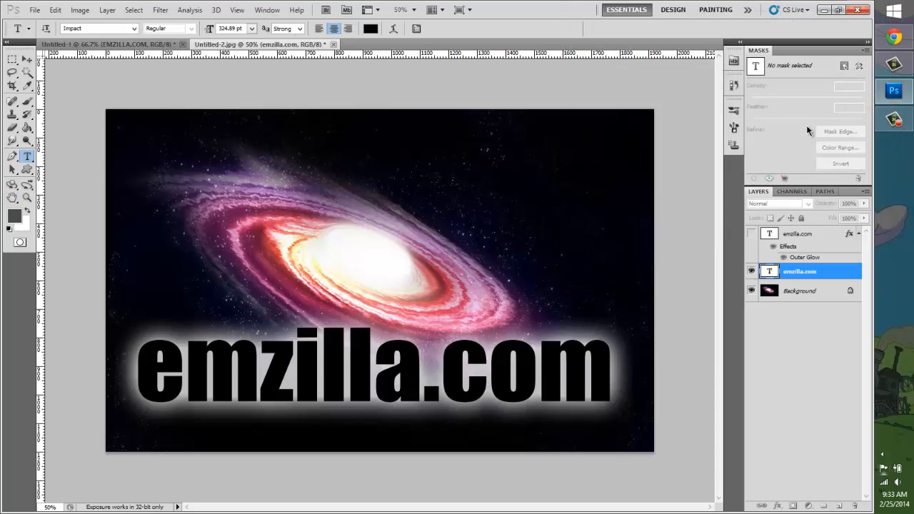
Step: Set the emzilla.com layer's blend mode to Linear Dodge (Add) and shift the text slightly upward over the galaxy
left_click(795, 205)
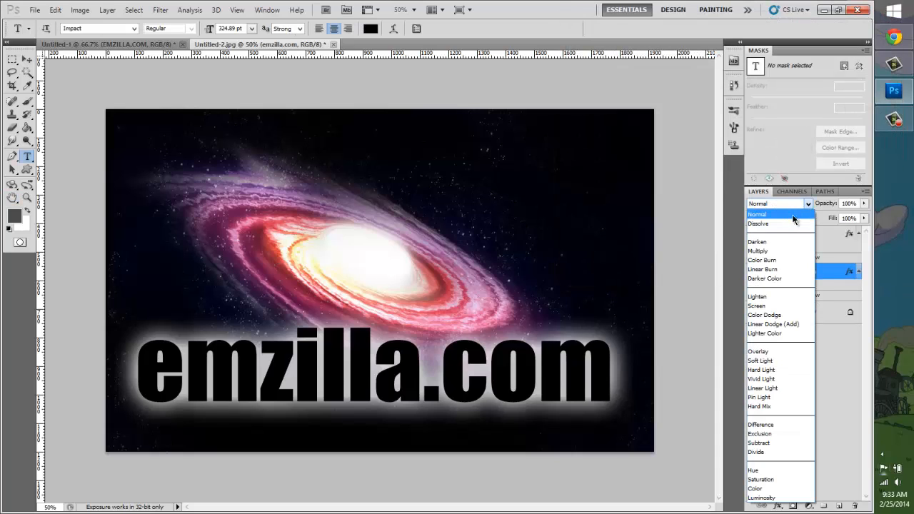
left_click(788, 251)
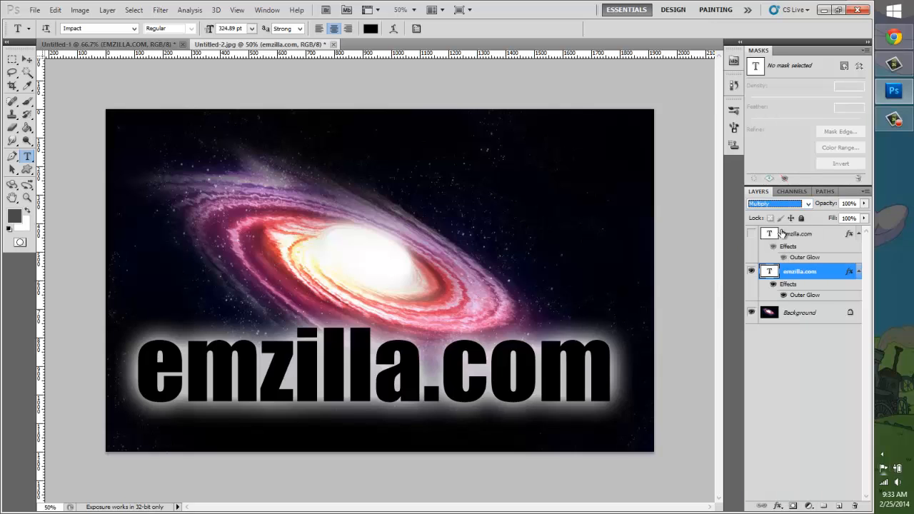
left_click(785, 205)
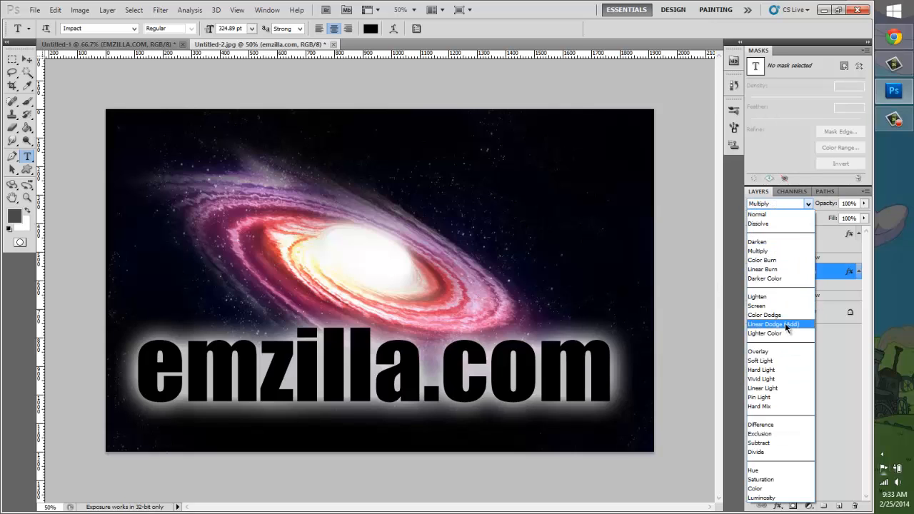
left_click(801, 324)
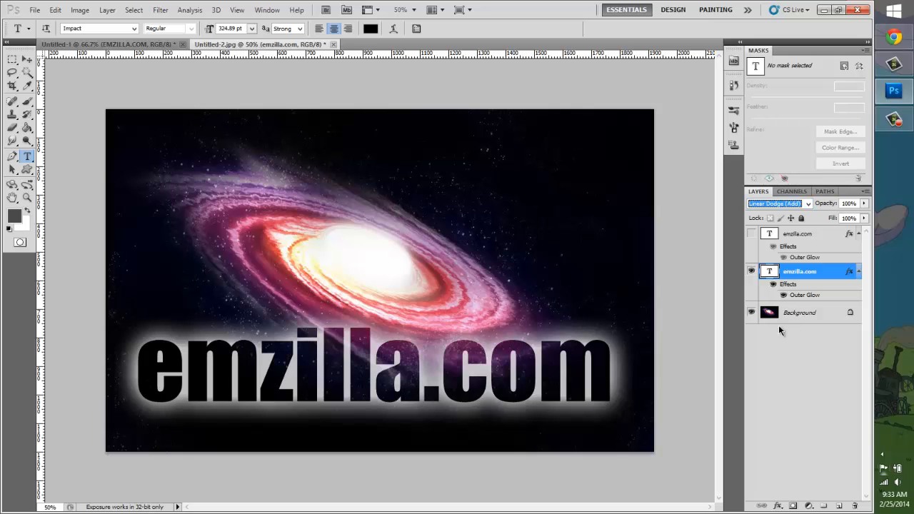
left_click(27, 58)
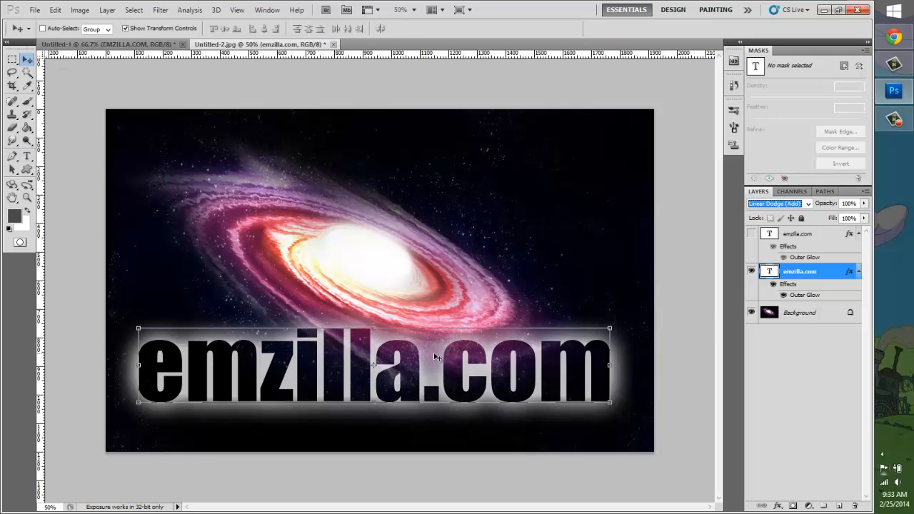
mouse_move(435, 356)
left_mouse_down()
mouse_move(429, 171)
mouse_move(428, 320)
mouse_move(429, 337)
mouse_move(444, 346)
left_mouse_up()
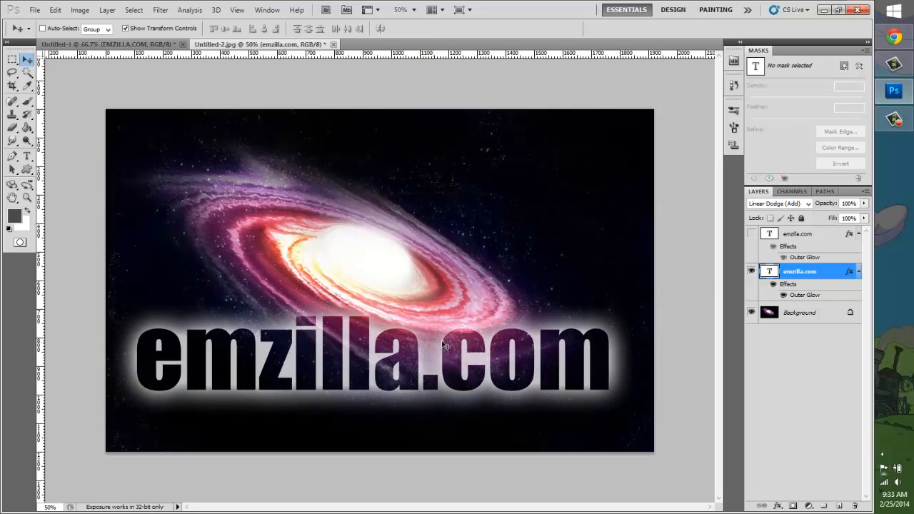
Step: Colour the first letter e of emzilla.com pink (#ff006c)
left_click(26, 158)
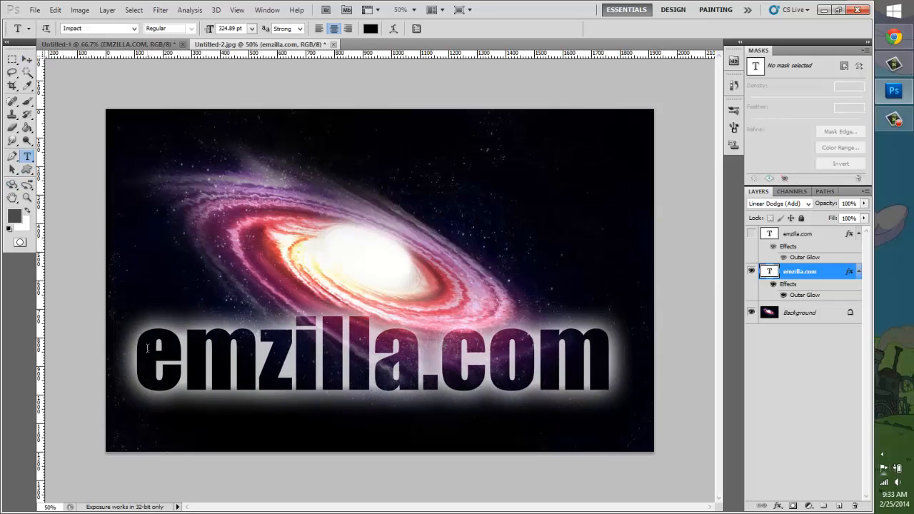
left_click_drag(147, 347, 184, 350)
left_click(370, 29)
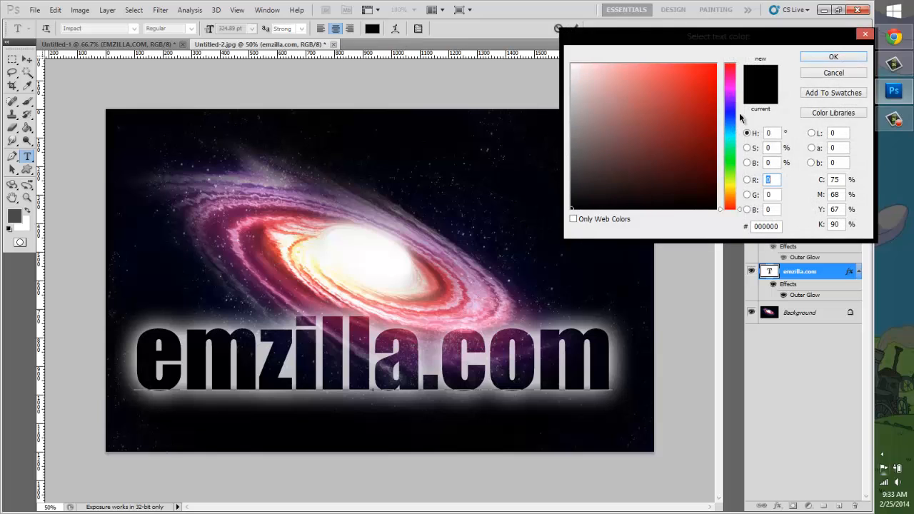
left_click_drag(739, 113, 734, 73)
left_click(716, 64)
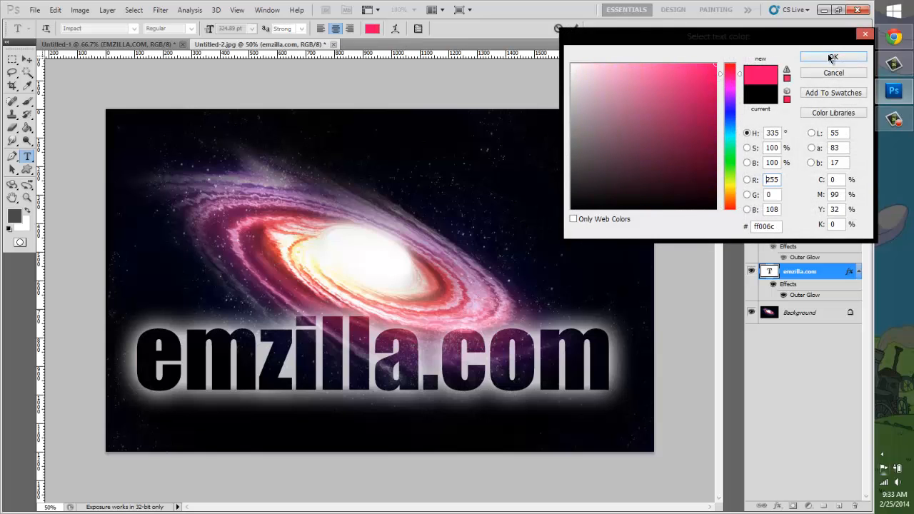
left_click(832, 58)
Step: Colour the first letter m of emzilla.com blue and the letter z bright green
left_click(372, 30)
left_click_drag(187, 366, 350, 367)
left_click(734, 123)
left_click(712, 109)
left_click(832, 58)
left_click(371, 30)
left_click(734, 159)
left_click(716, 65)
left_click(833, 57)
Step: Colour the letter i of emzilla.com yellow and the first letter l orange
left_click(371, 30)
left_click(734, 192)
left_click(707, 64)
left_click(371, 30)
left_click(732, 201)
left_click(712, 66)
left_click(832, 58)
Step: Colour the second letter l of emzilla.com bright purple and the letter a dark teal
left_click(371, 30)
left_click(727, 96)
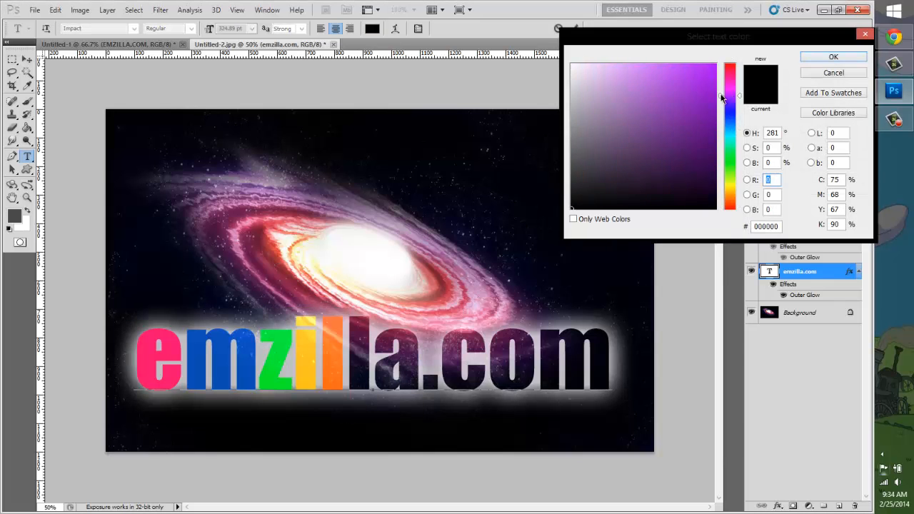
left_click(714, 65)
left_click(833, 58)
left_click_drag(424, 365, 373, 365)
left_click(371, 30)
left_click(734, 162)
left_click(664, 121)
left_click(833, 58)
Step: Colour the letter c of .com dark purple and the letter o dark red
left_click_drag(488, 365, 439, 365)
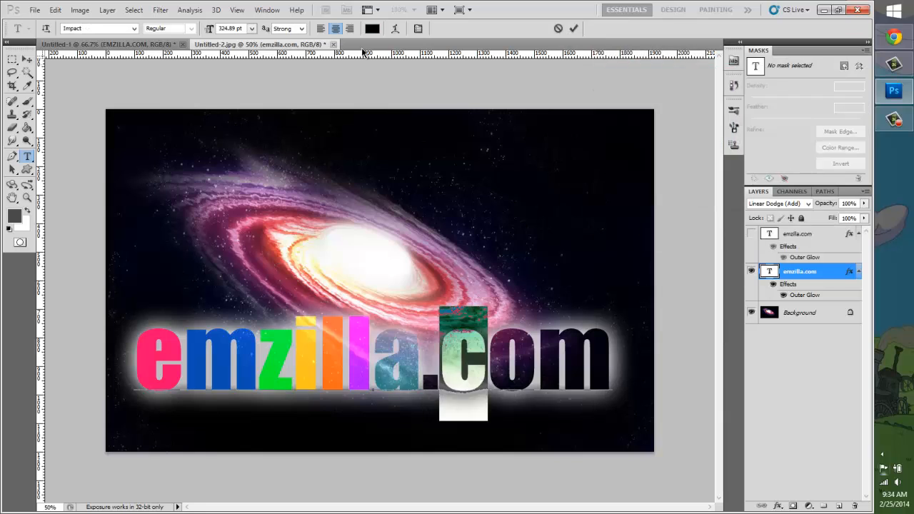
left_click(372, 30)
left_click(665, 154)
left_click(834, 58)
left_click_drag(535, 367, 491, 367)
left_click(371, 30)
left_click(676, 157)
left_click(832, 57)
Step: Colour the final letter m of emzilla.com olive
left_click_drag(609, 370, 544, 370)
left_click(372, 30)
left_click(729, 179)
left_click(715, 105)
left_click(715, 136)
left_click(832, 58)
Step: Move the emzilla.com text across the galaxy and back to the lower middle of the canvas
left_click(27, 60)
left_click_drag(294, 370, 482, 366)
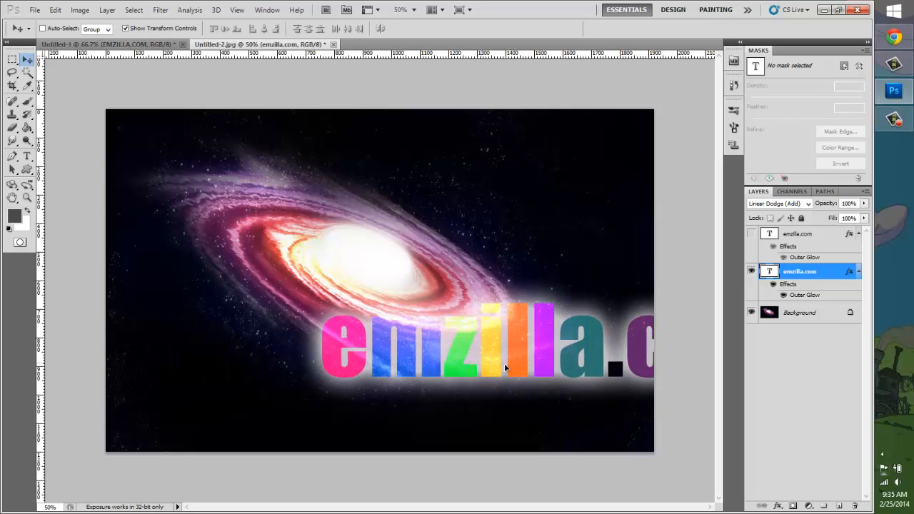
left_click_drag(505, 366, 300, 384)
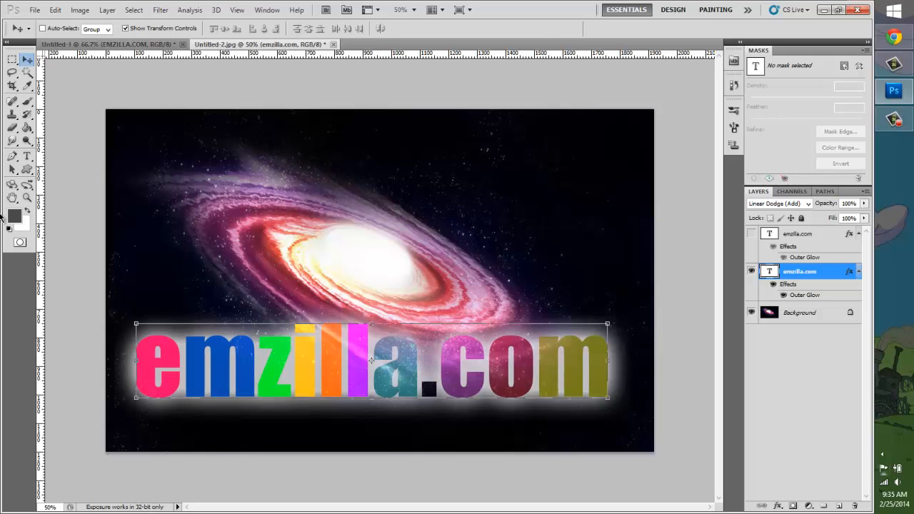
Step: Select all the letters of emzilla.com and recolour them black
left_click(27, 155)
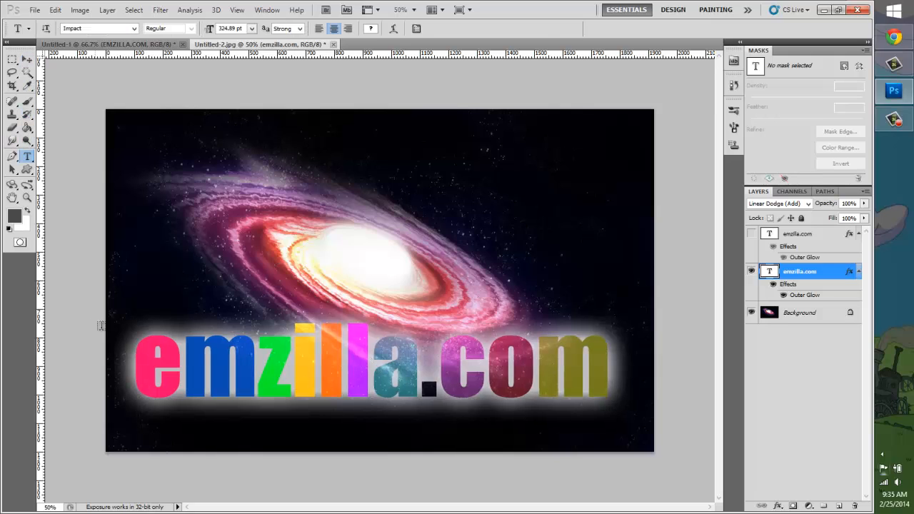
left_click(137, 365)
key("ctrl+a")
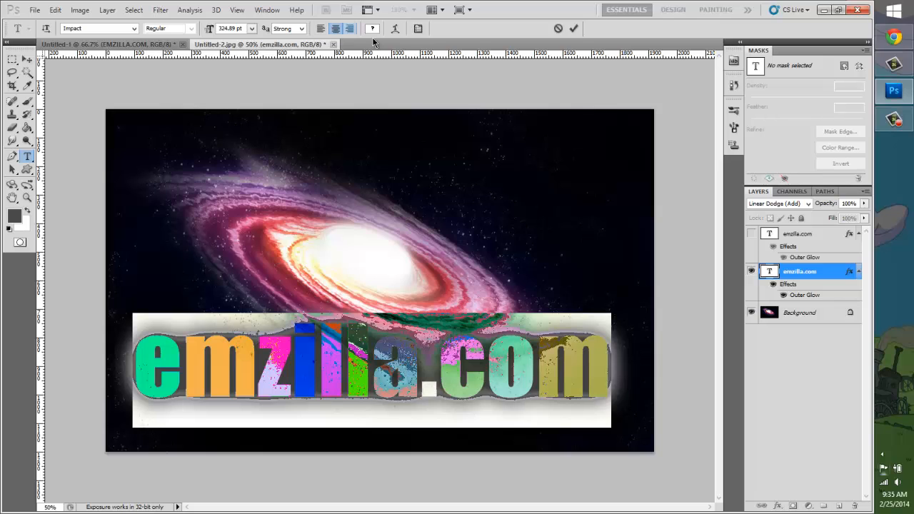
left_click(371, 28)
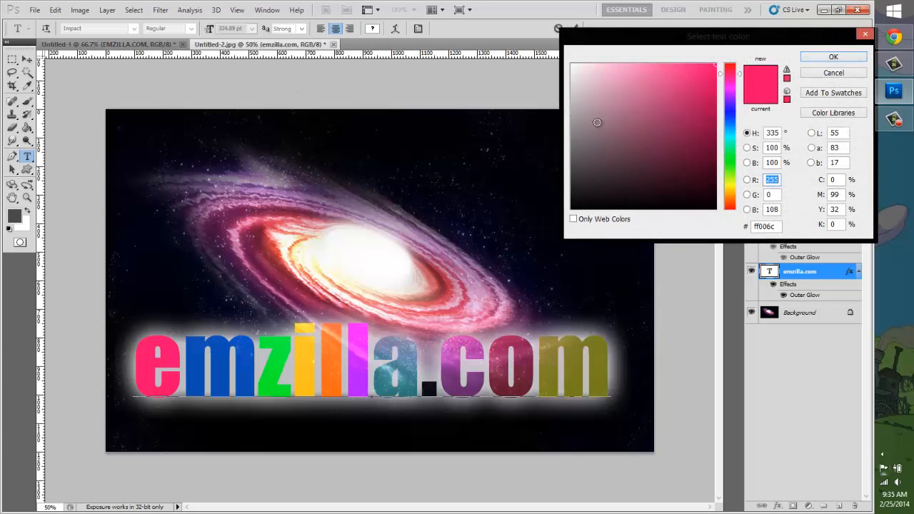
type("0")
left_click(825, 59)
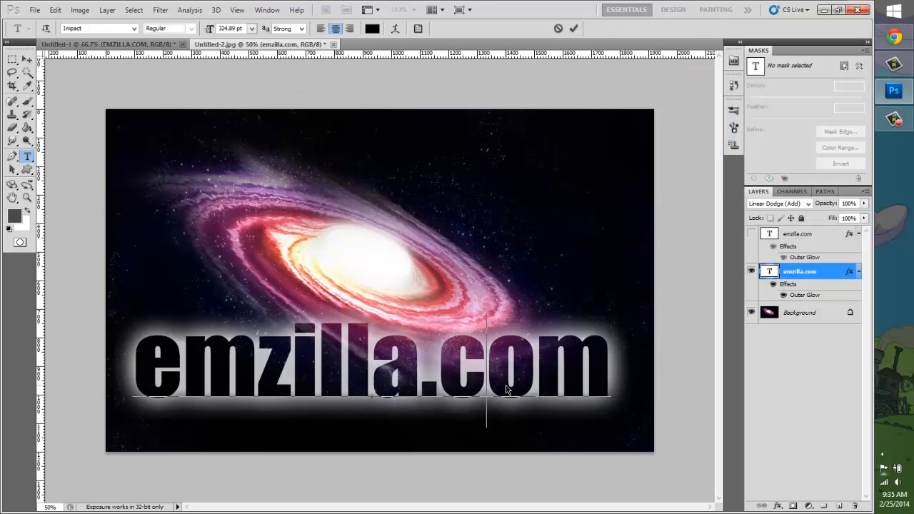
Step: Reposition the black emzilla.com text over the galaxy and switch to the Untitled-1 document
left_click(26, 59)
left_click_drag(340, 357, 374, 468)
left_click(109, 45)
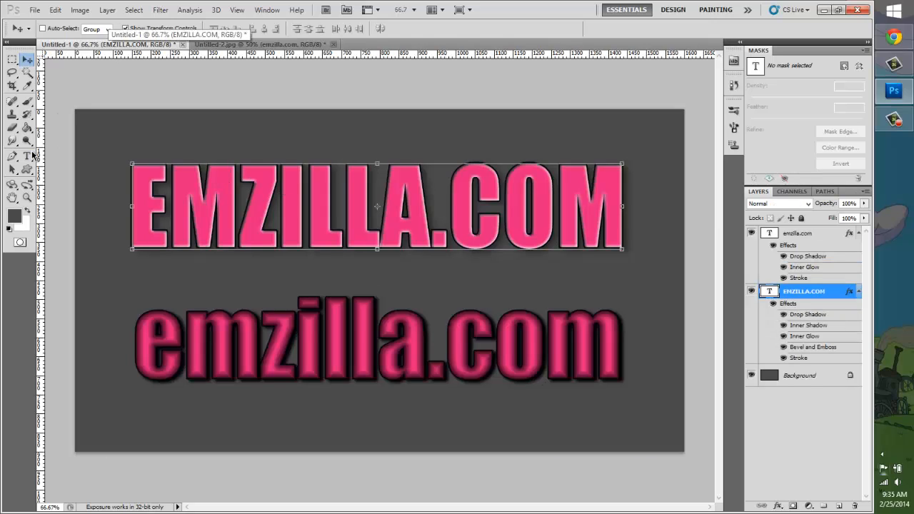
Step: Move the EMZILLA.COM text up to the canvas's top edge and the lowercase emzilla.com text directly beneath it
left_click(28, 156)
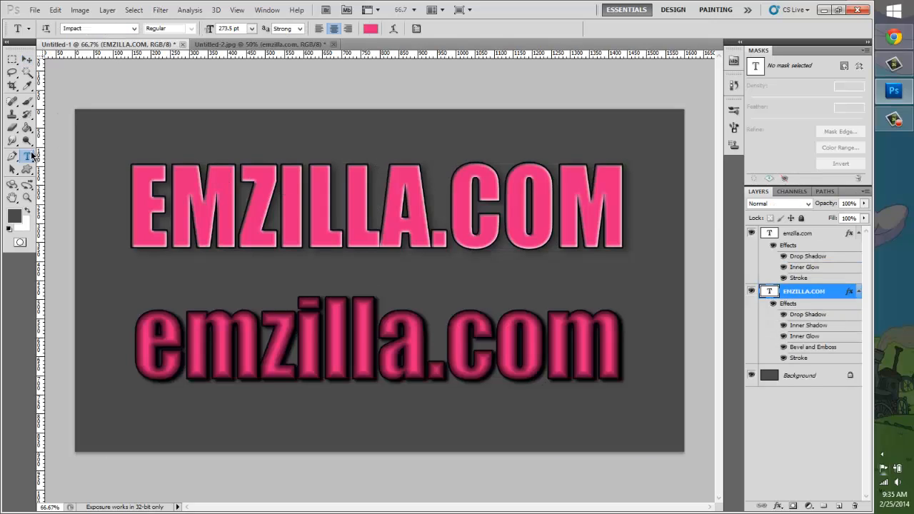
left_click(27, 58)
left_click_drag(400, 220, 402, 157)
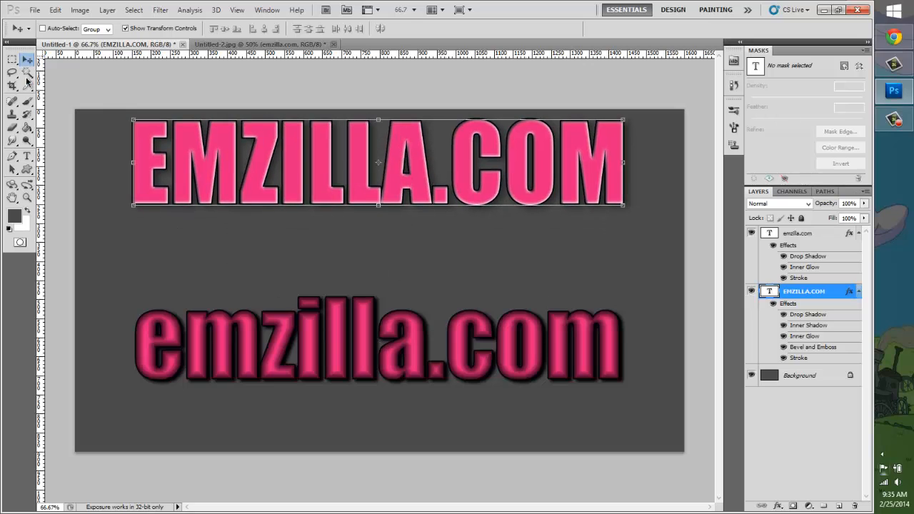
left_click(806, 236)
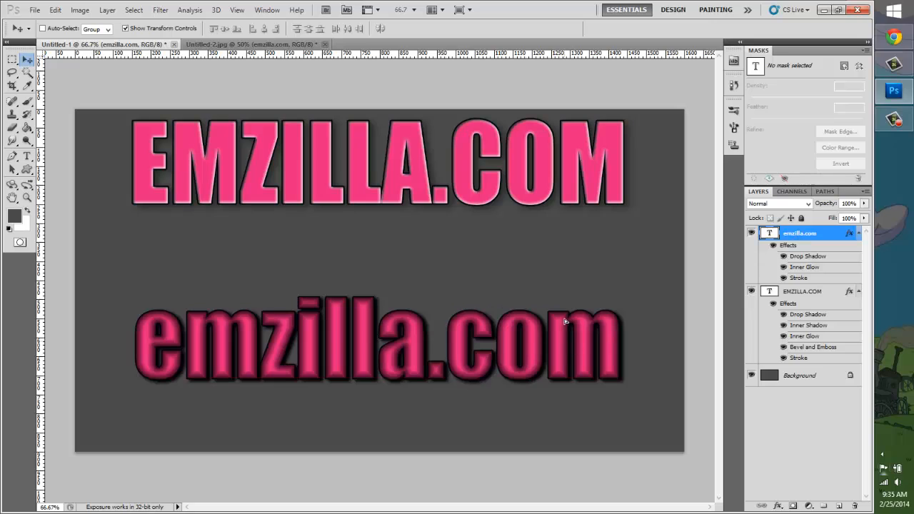
left_click_drag(566, 348, 565, 272)
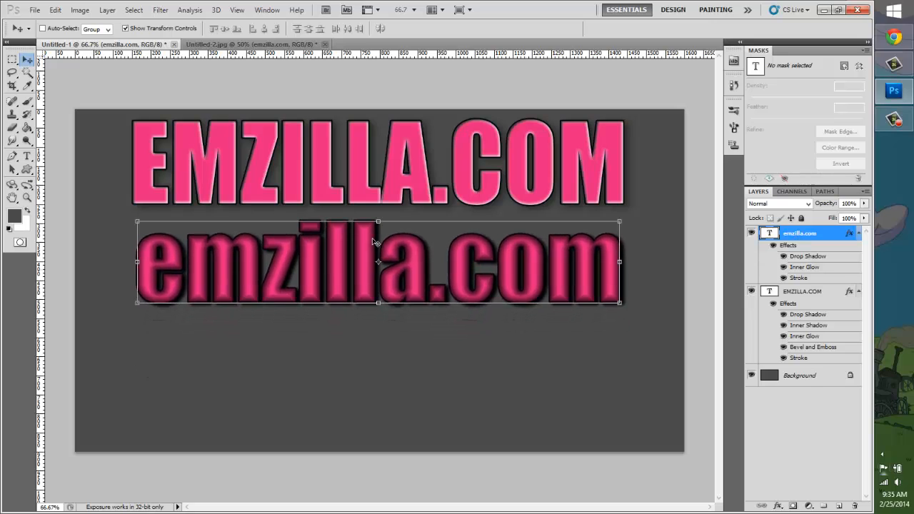
Step: Add a new pink Impact text layer reading emzilla.com in the empty area below the two existing texts
left_click(27, 156)
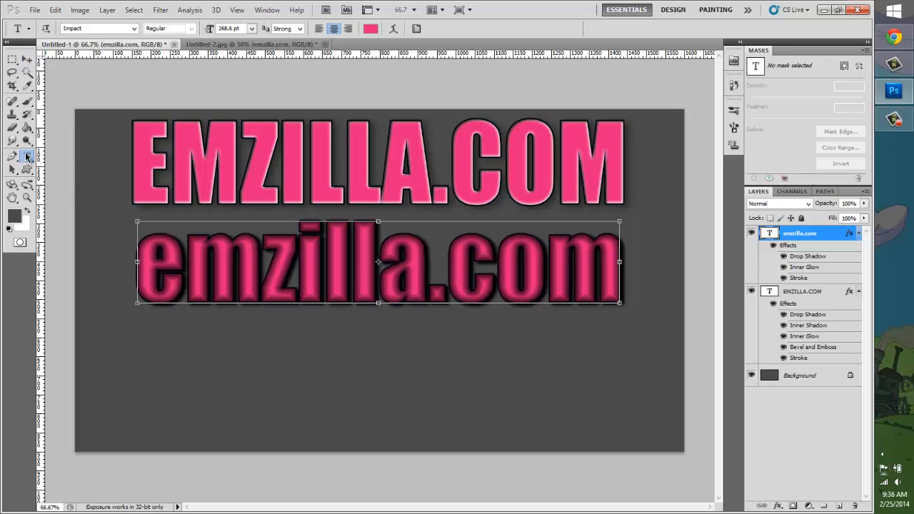
left_click(147, 407)
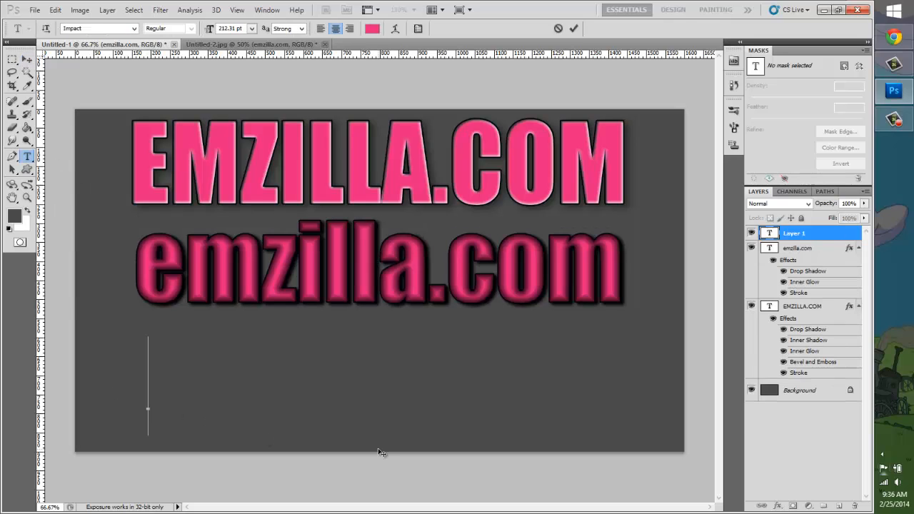
type("e")
key("BackSpace")
type("E ")
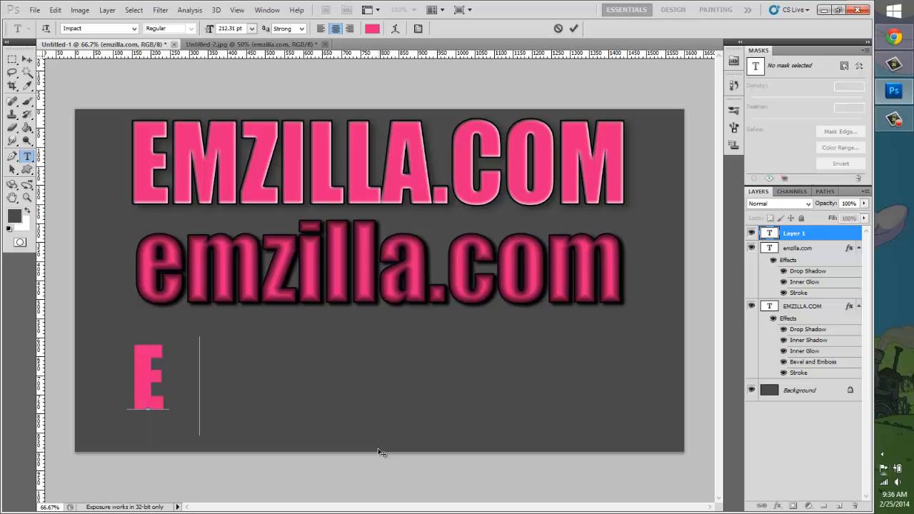
type("emzilla.com")
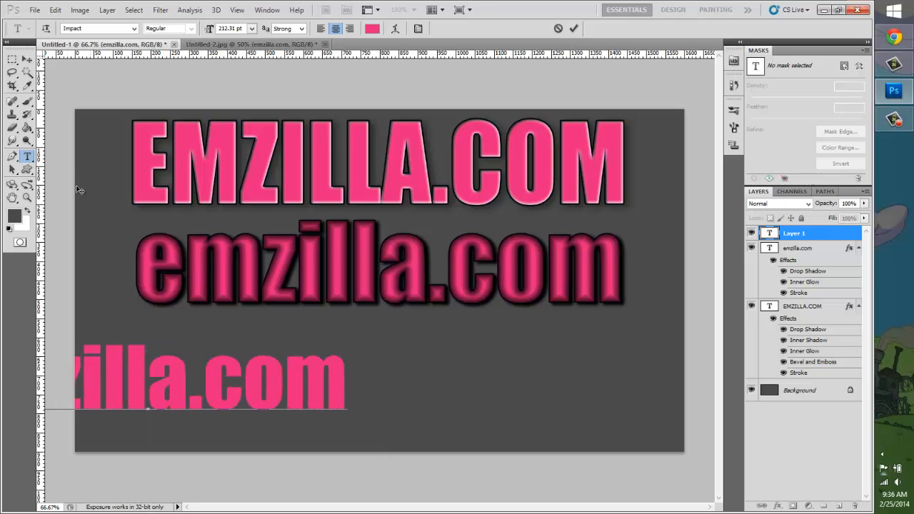
Step: Enlarge the new emzilla.com text to about 134% width and 131% height and centre it below the other two lines
left_click(26, 59)
left_click_drag(252, 377, 402, 411)
left_click_drag(485, 376, 649, 325)
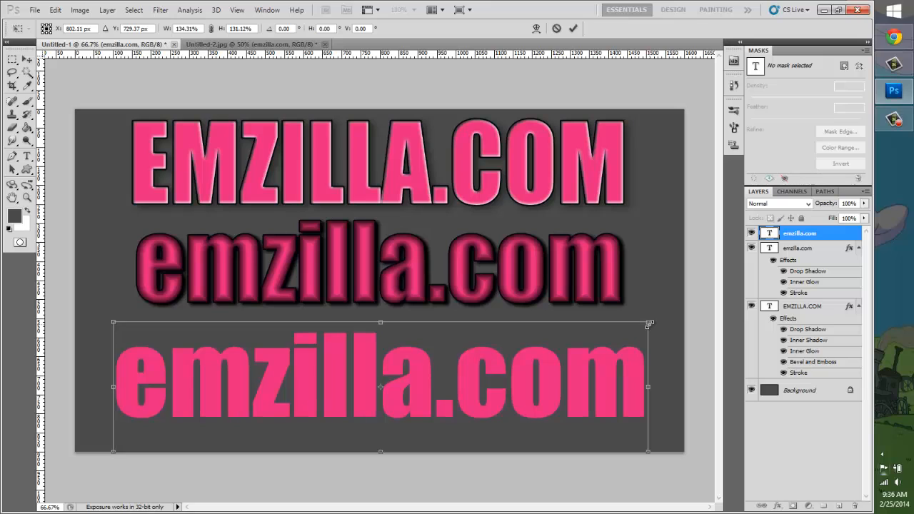
key("Return")
left_click_drag(559, 417, 567, 412)
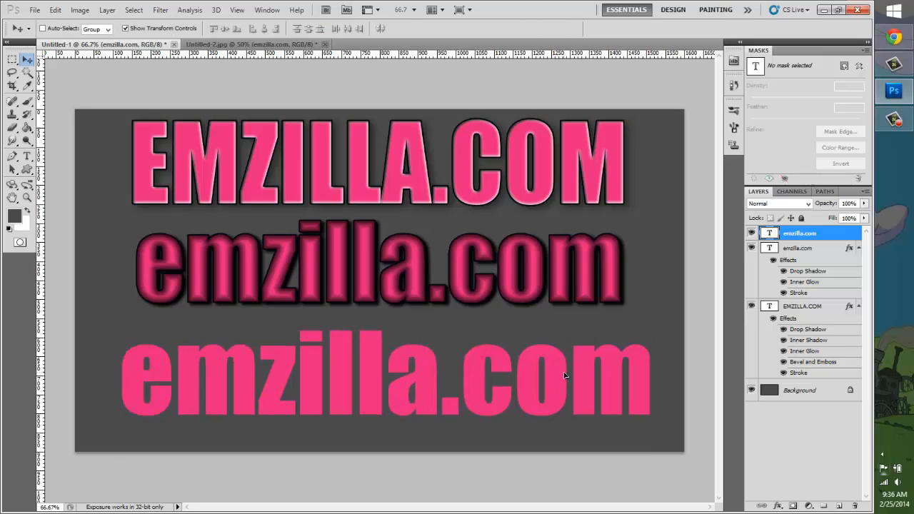
Step: Add a drop shadow to the new emzilla.com layer and set the shadow's opacity to 74%
right_click(794, 235)
left_click(729, 204)
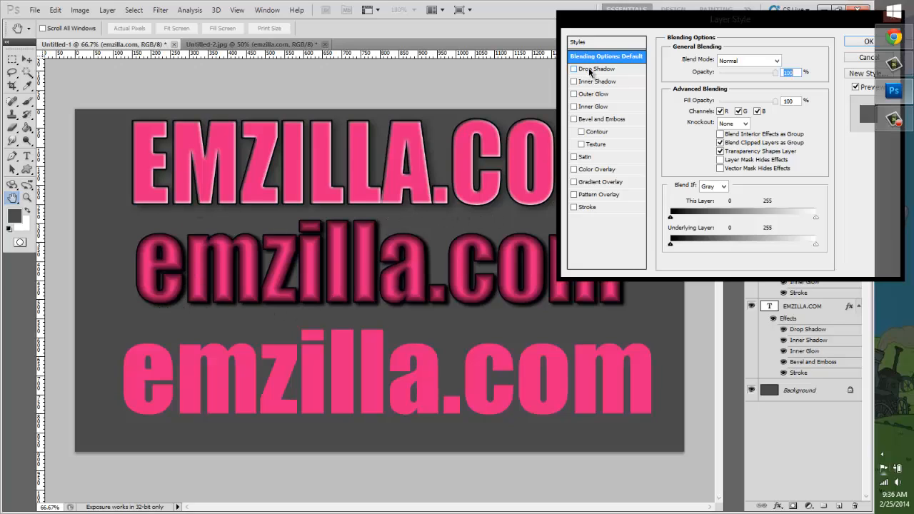
left_click(590, 69)
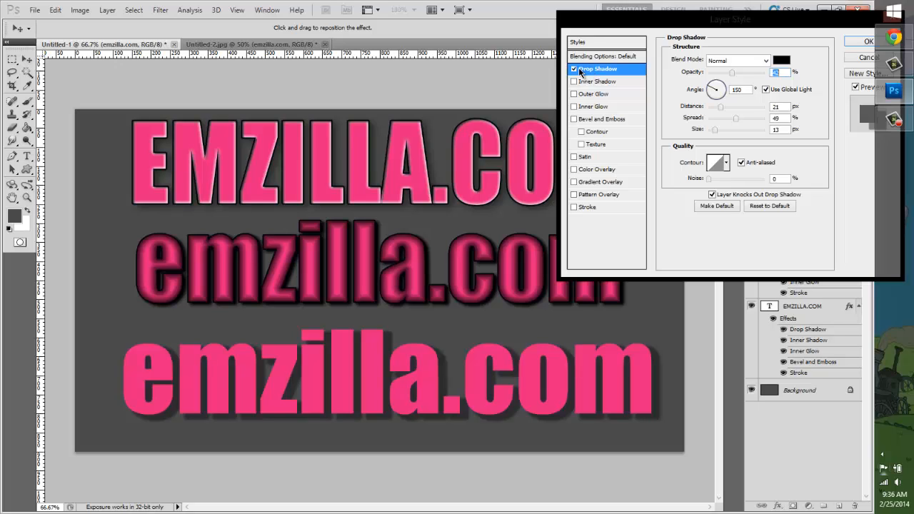
left_click_drag(739, 79, 780, 77)
left_click(709, 75)
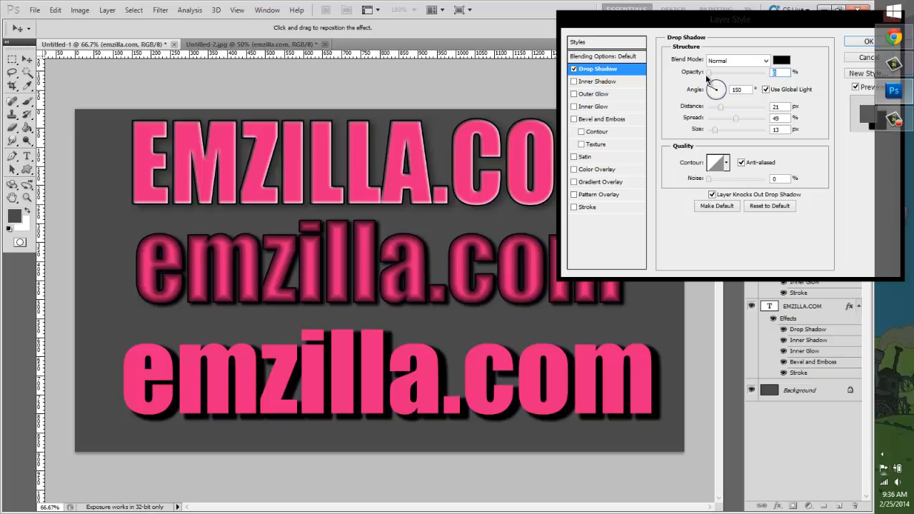
left_click(765, 74)
left_click_drag(720, 76, 760, 75)
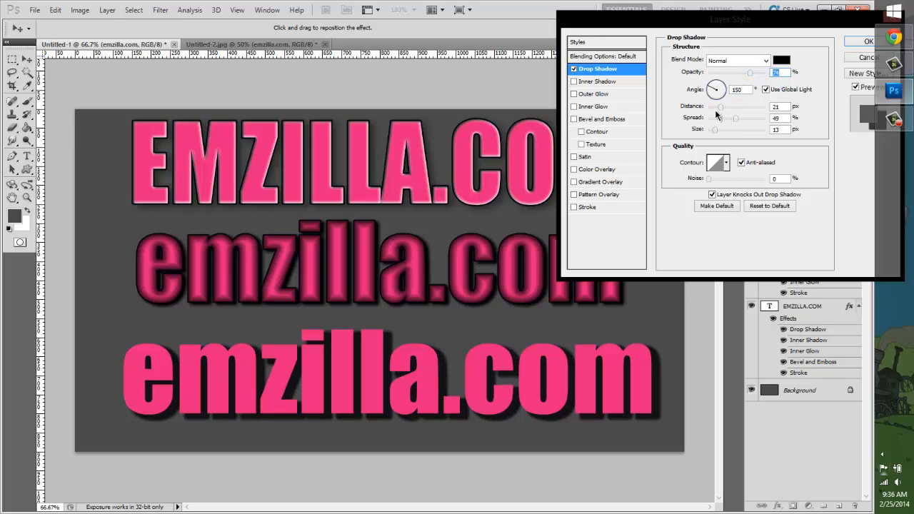
Step: Try a soft drop shadow with distance 10 px, spread 11%, size 43 px and opacity 100%
left_click_drag(720, 106, 714, 107)
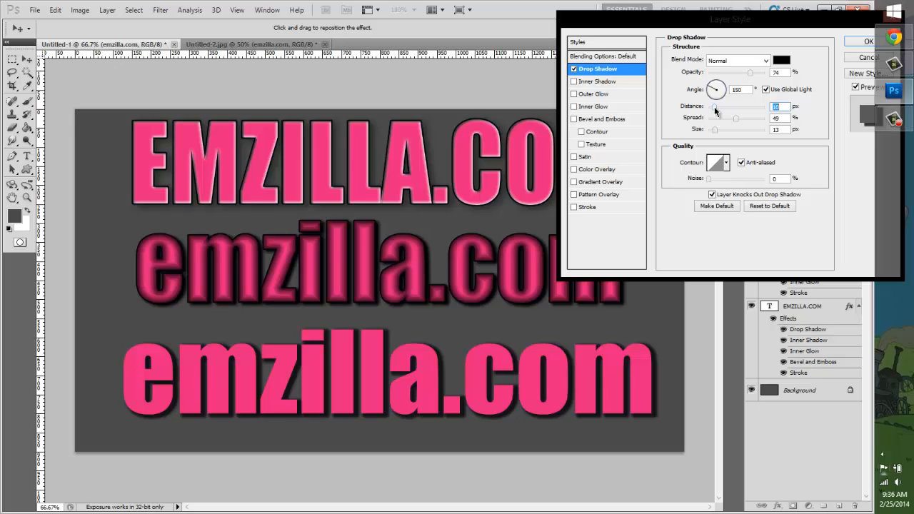
left_click(718, 123)
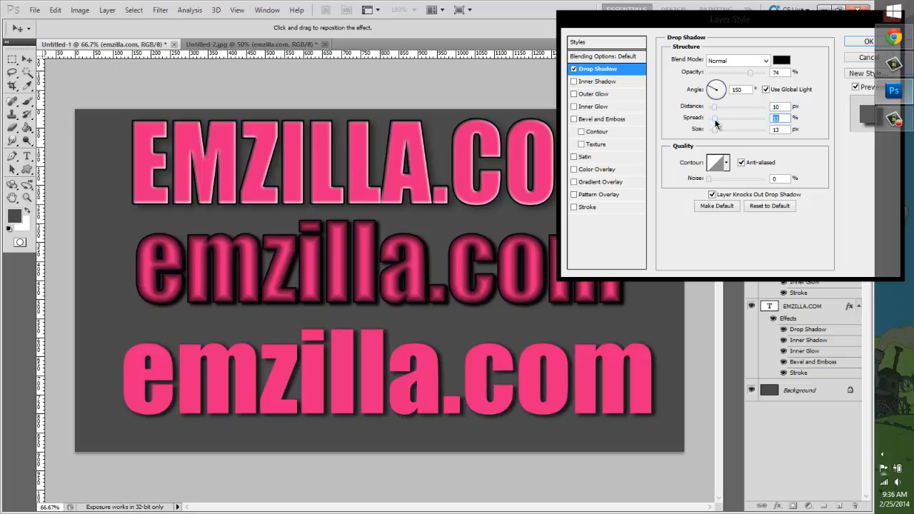
left_click_drag(721, 132, 722, 132)
left_click_drag(762, 73, 771, 75)
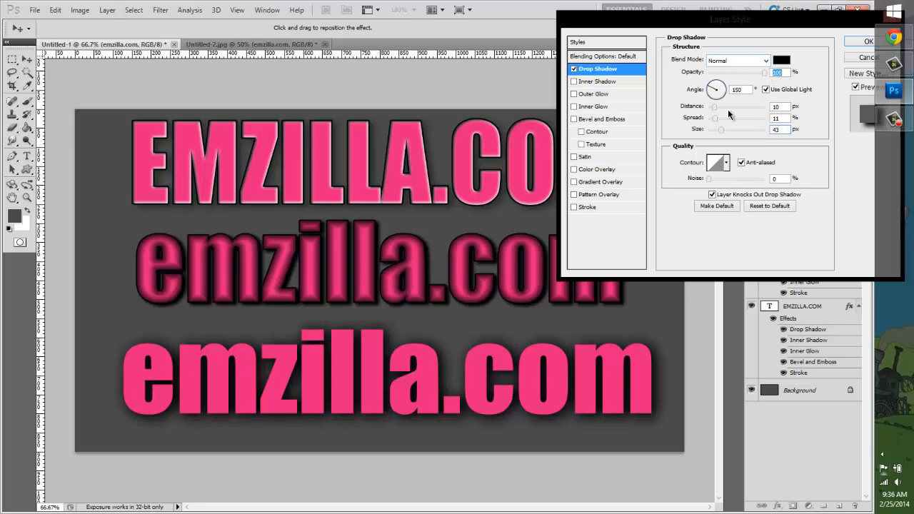
Step: Try a heavier drop shadow with distance 47 px, spread 43% and size 62 px
left_click(718, 106)
mouse_move(714, 119)
left_mouse_down()
mouse_move(733, 120)
mouse_move(714, 131)
left_mouse_up()
left_click(735, 108)
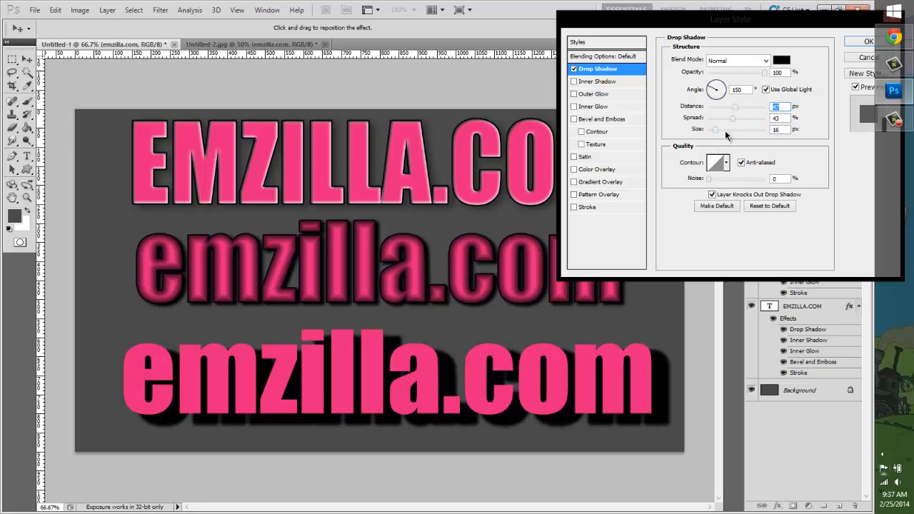
left_click(725, 131)
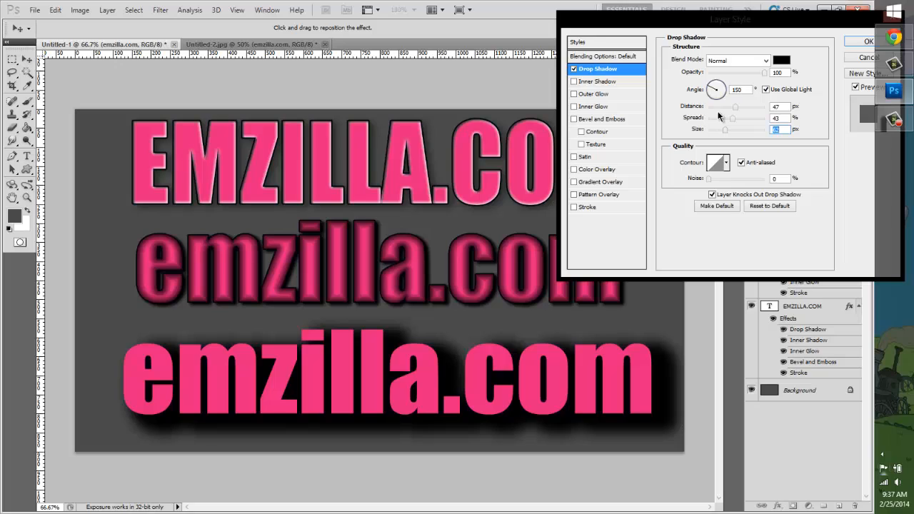
Step: Set the drop shadow to opacity 67%, distance 21 px, spread 16% and size 27 px
left_click_drag(744, 74, 724, 74)
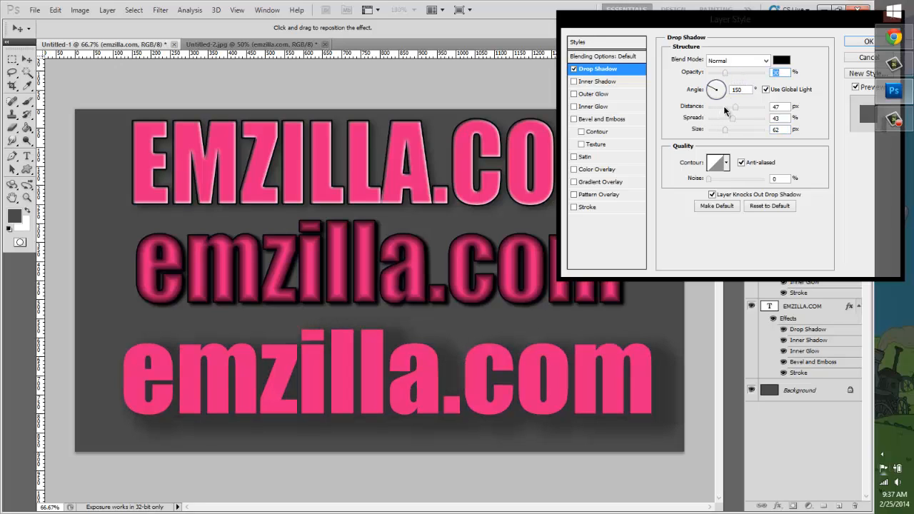
left_click(725, 107)
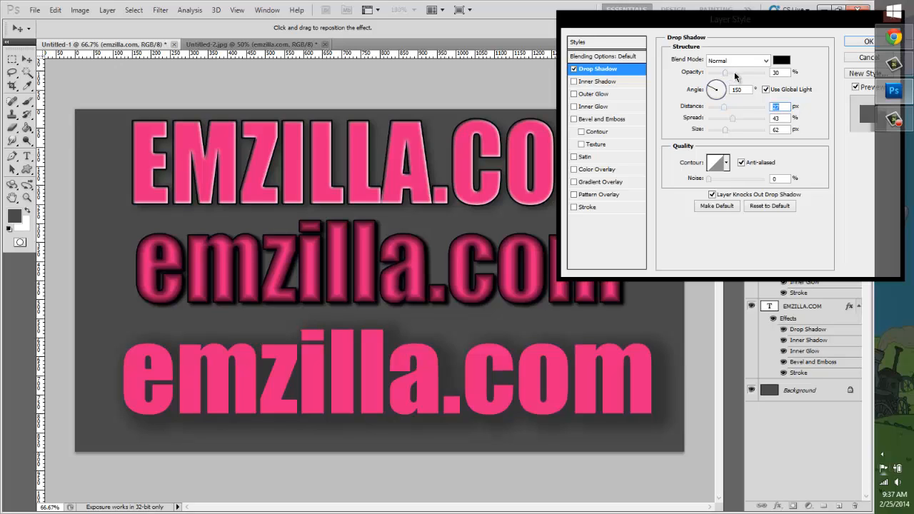
left_click(735, 74)
left_click_drag(721, 131, 717, 129)
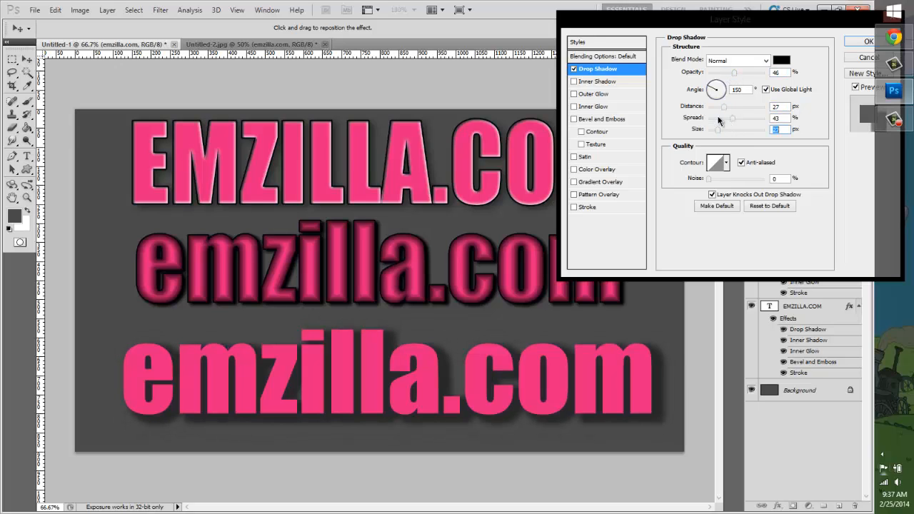
left_click(718, 119)
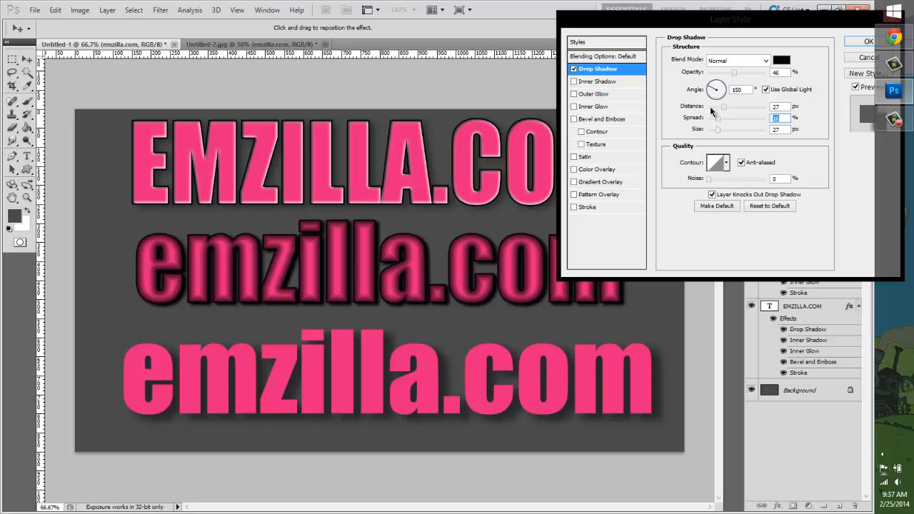
left_click_drag(723, 108, 721, 108)
left_click_drag(736, 74, 747, 73)
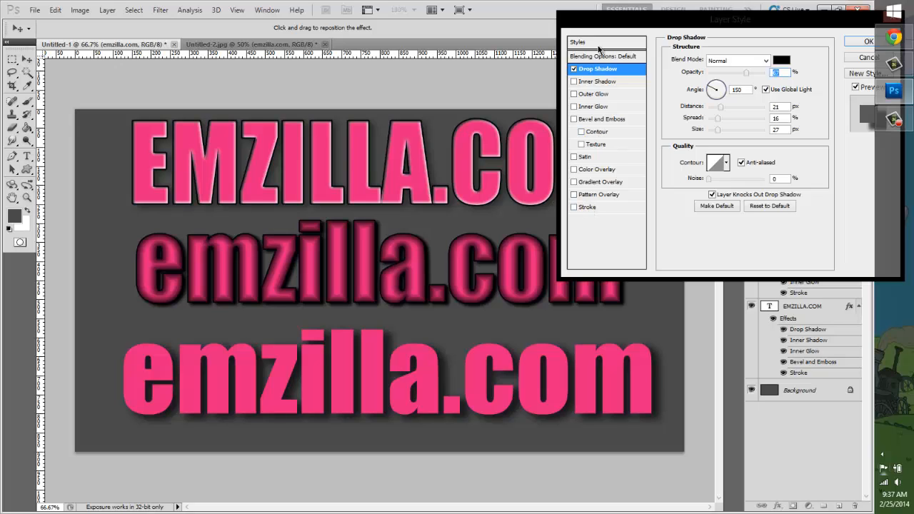
Step: Add a thin black stroke of 3 px around the outside of the new emzilla.com letters
left_click(584, 208)
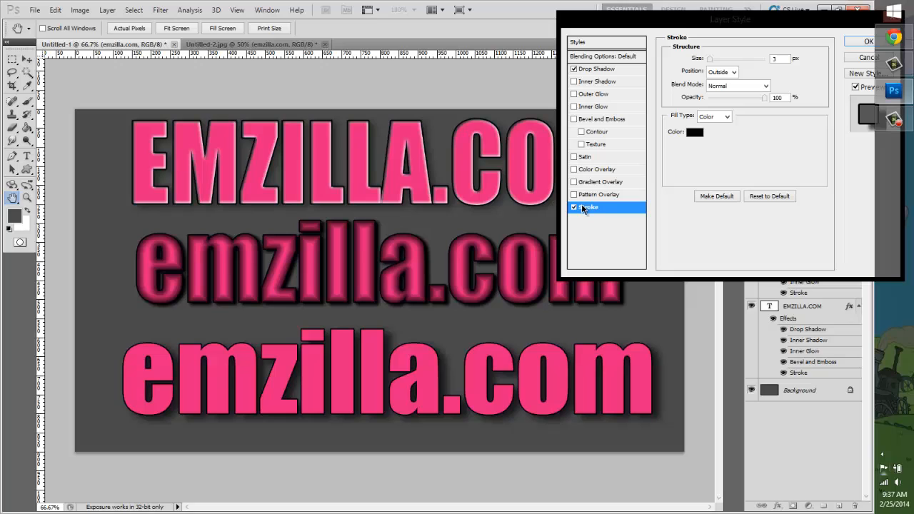
left_click_drag(711, 61, 708, 61)
key("Up")
key("Up")
key("Up")
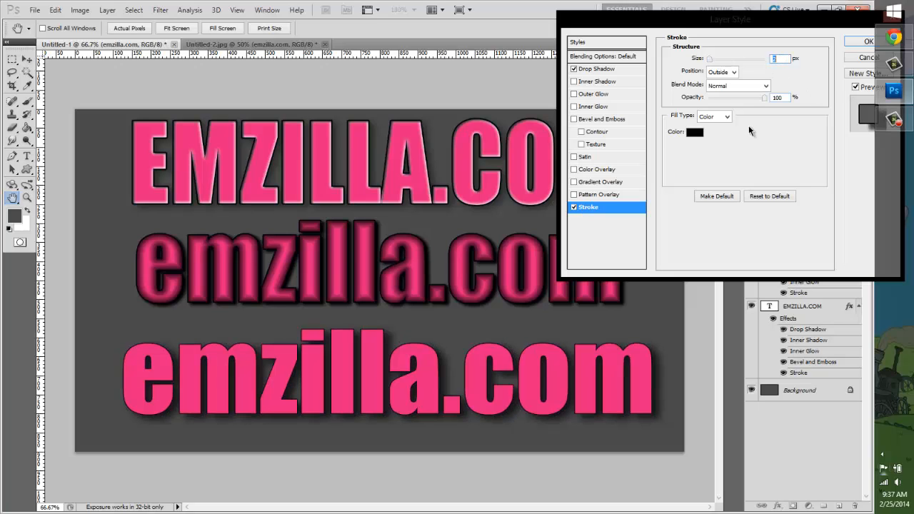
key("Down")
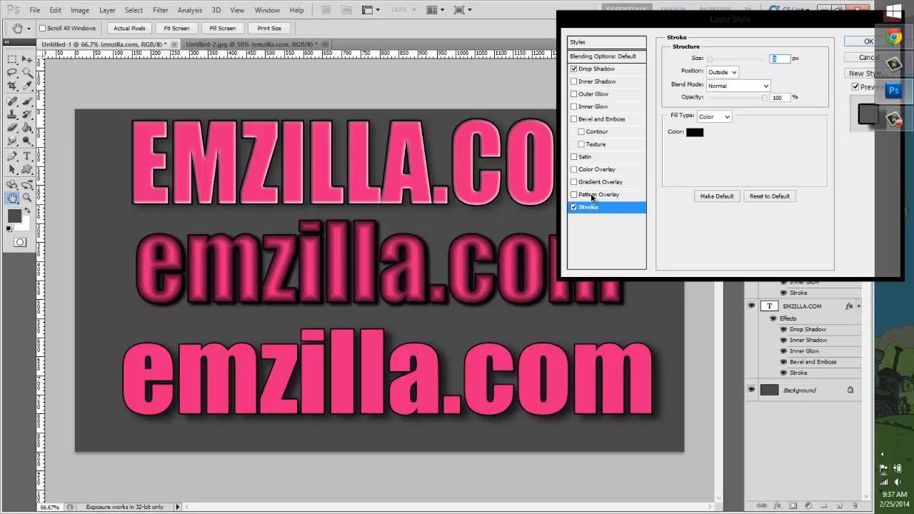
Step: Try an inner shadow with distance 1 px, choke 7% and size 5 px in place of the stroke, and switch back to the stroke
left_click(584, 82)
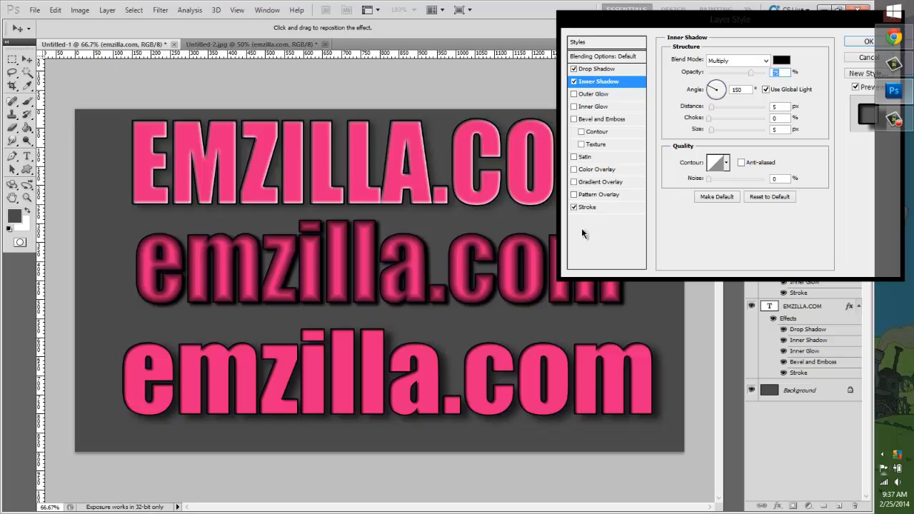
left_click(574, 207)
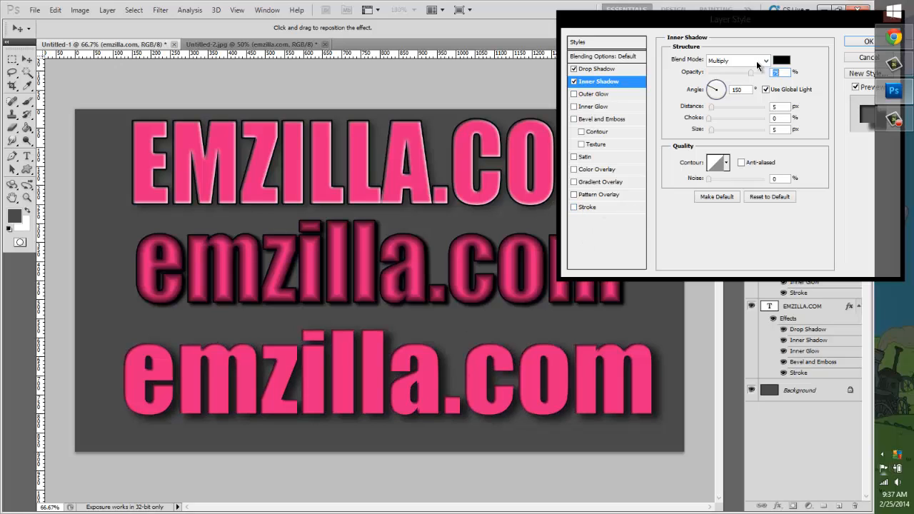
left_click(725, 107)
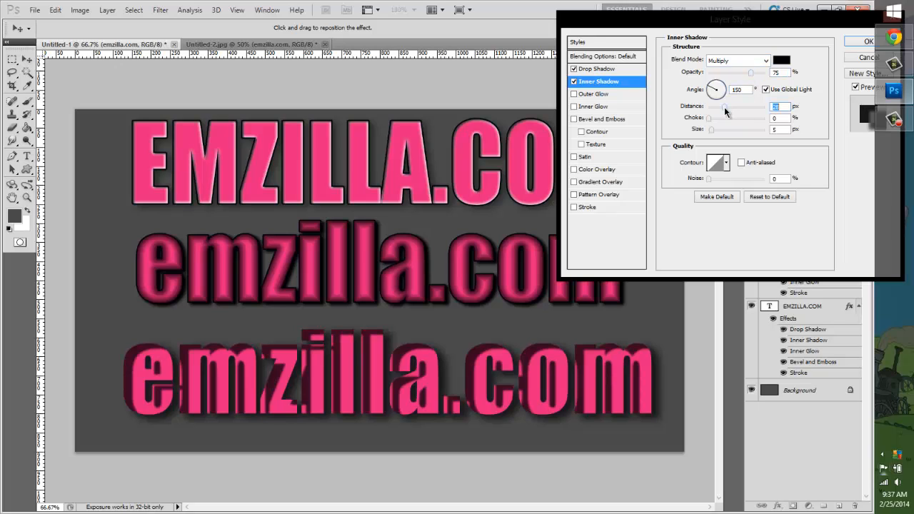
left_click_drag(725, 111, 709, 120)
left_click(725, 119)
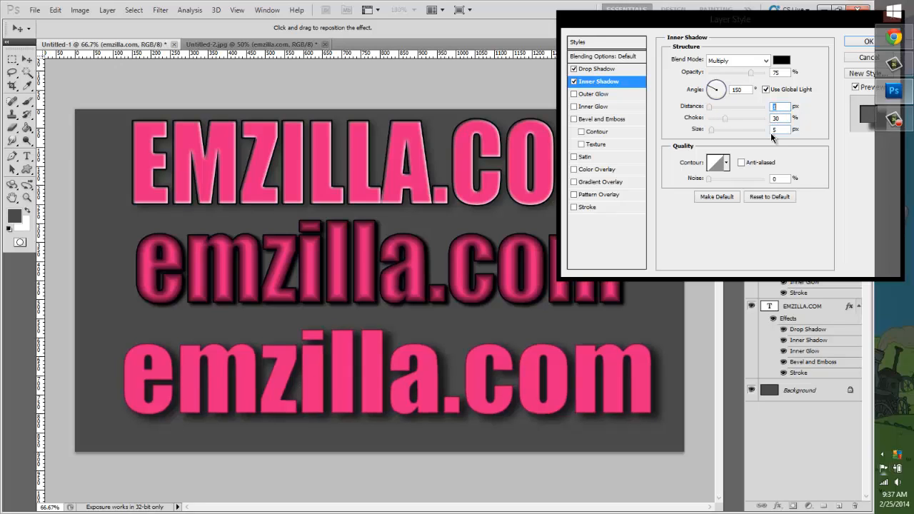
mouse_move(717, 129)
left_mouse_down()
mouse_move(730, 133)
mouse_move(717, 136)
left_mouse_up()
left_click(712, 132)
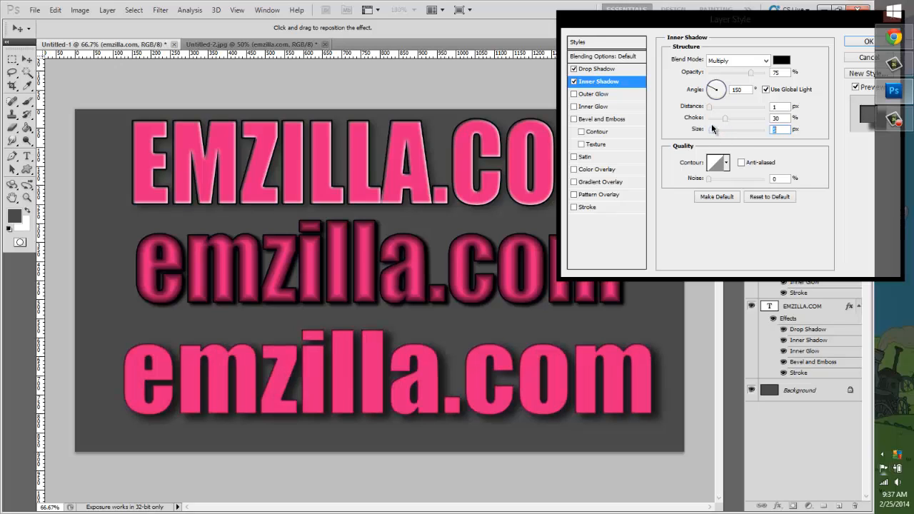
left_click(712, 119)
left_click(574, 81)
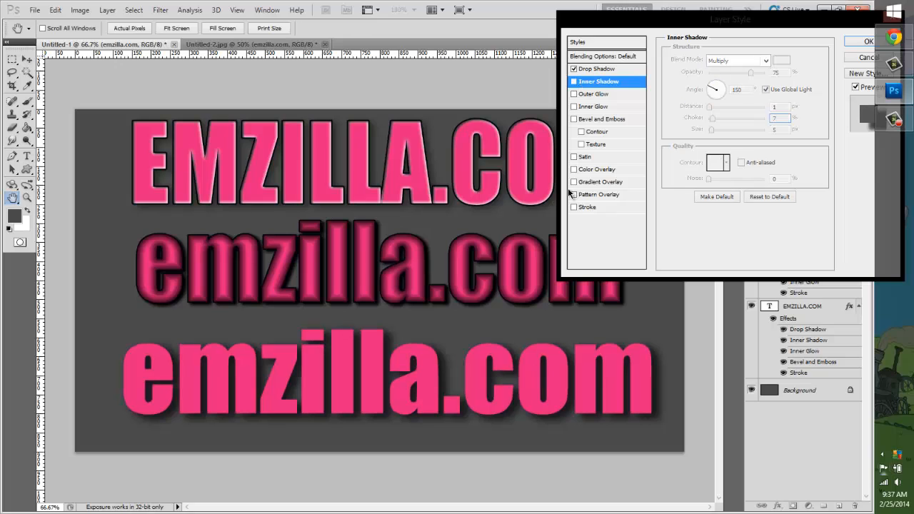
left_click(573, 207)
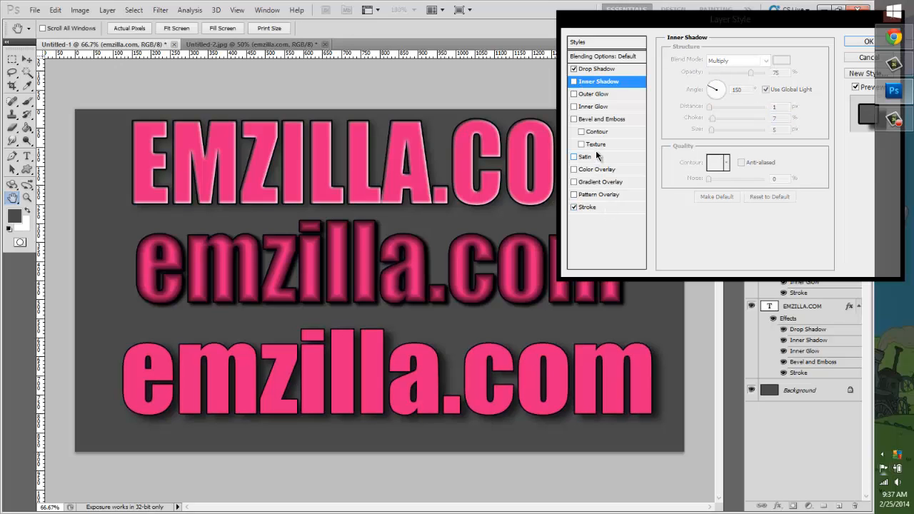
Step: Try a white outer glow around the lower emzilla.com letters, with a size of 27 px
left_click(583, 97)
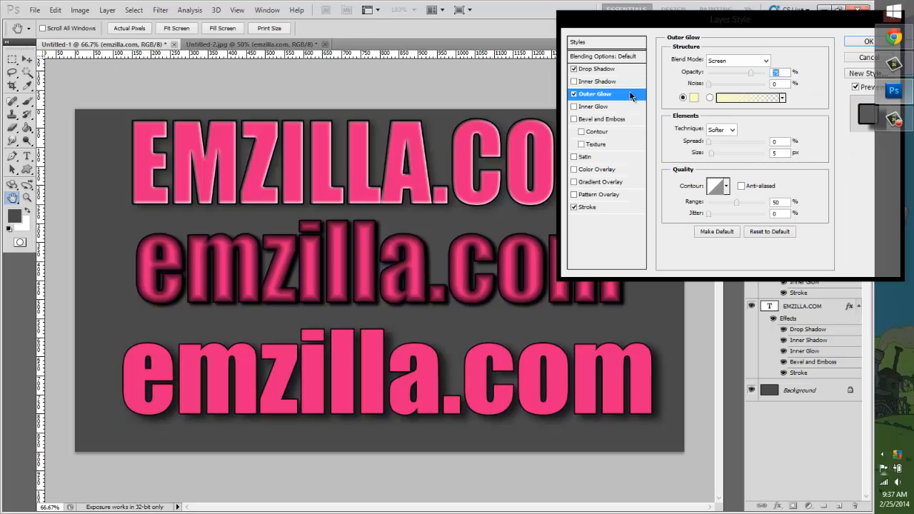
left_click(694, 97)
left_click(571, 65)
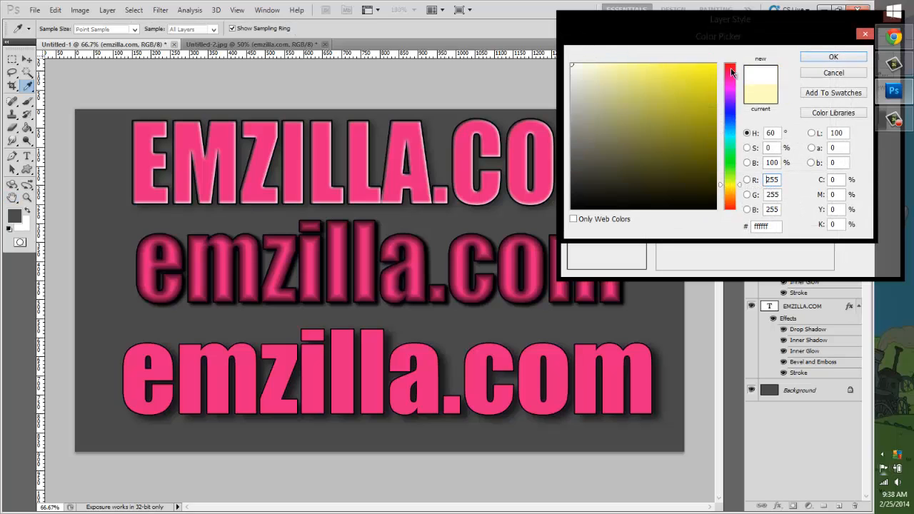
left_click(822, 59)
left_click(715, 144)
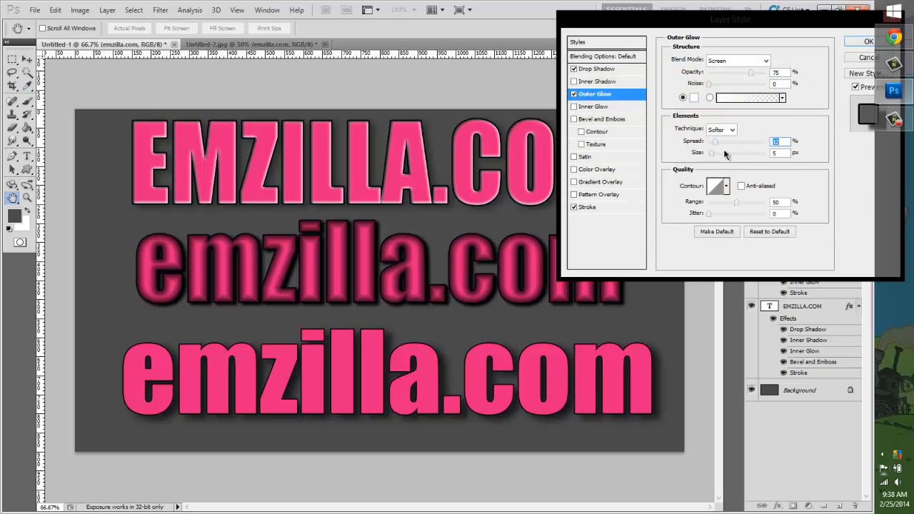
left_click(725, 153)
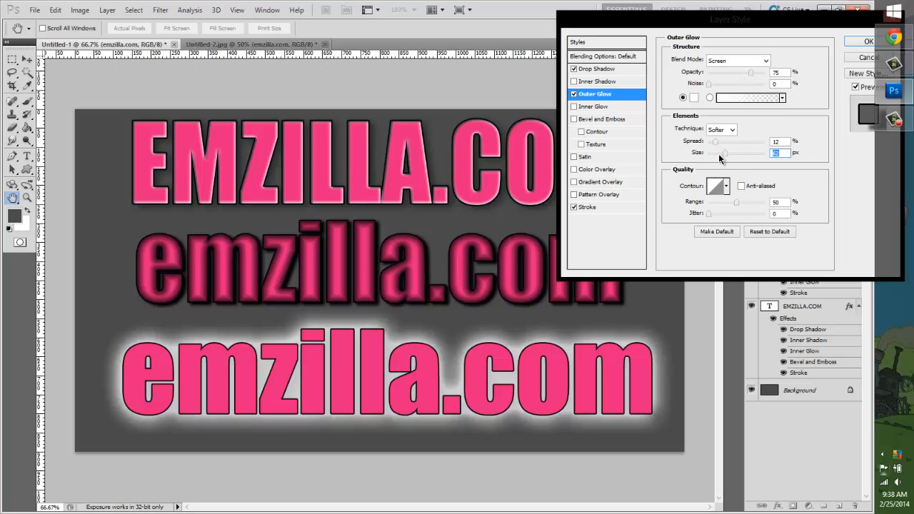
left_click_drag(719, 155, 717, 145)
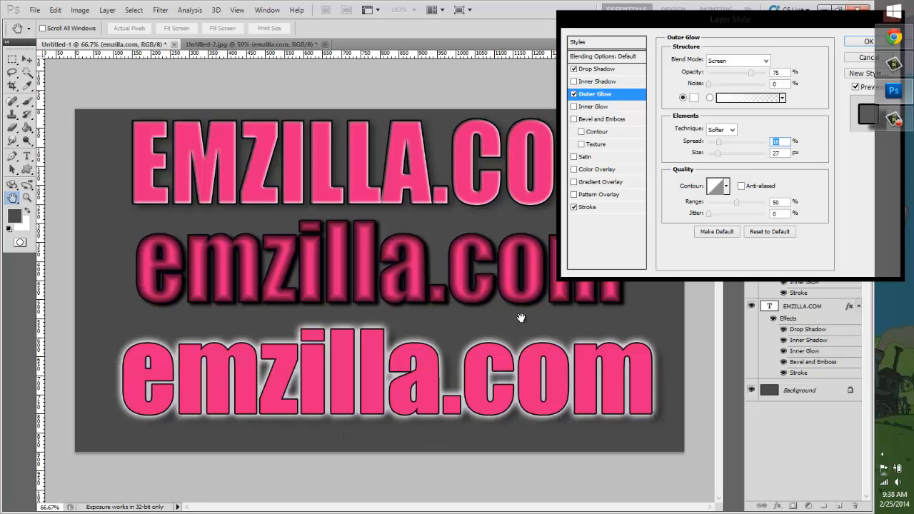
Step: Strengthen the drop shadow to distance 35 px, spread 26% and size 43 px
left_click(606, 68)
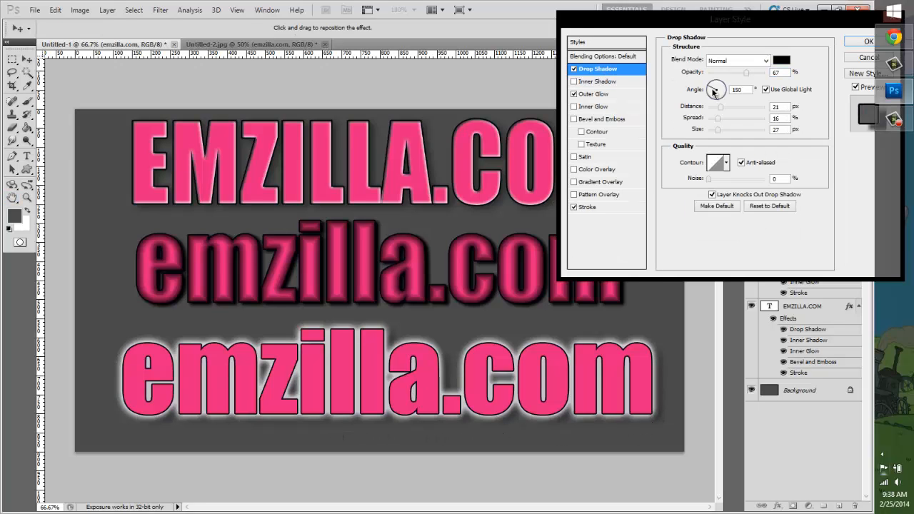
left_click_drag(725, 110, 731, 112)
left_click(729, 118)
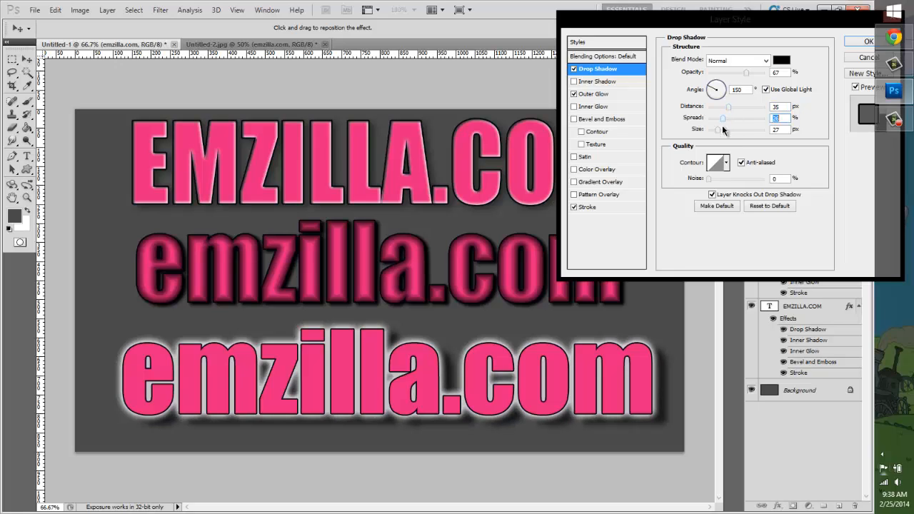
left_click(727, 131)
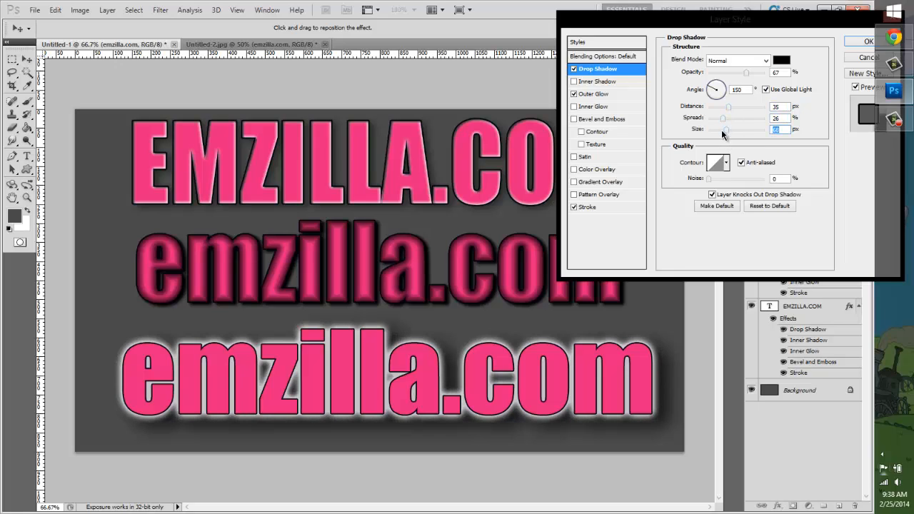
left_click_drag(723, 133, 721, 134)
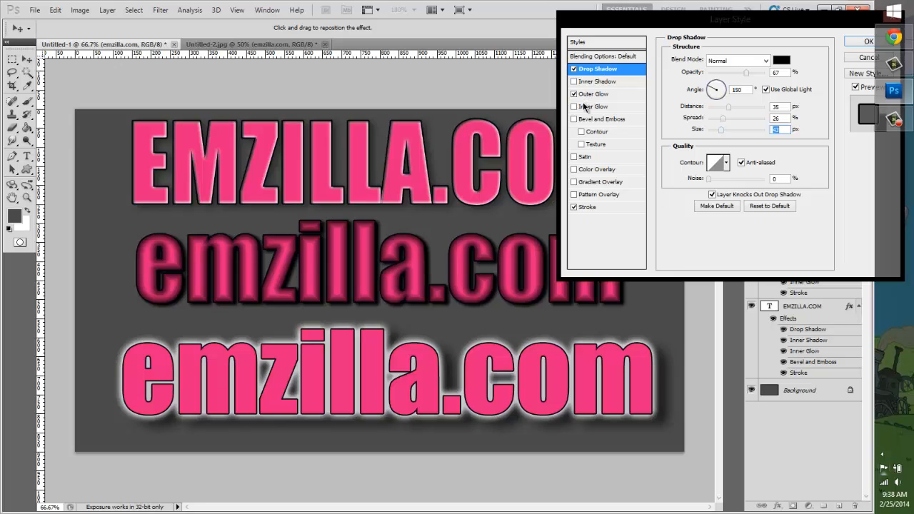
Step: Try an inner glow in bright green on the lower emzilla.com text
left_click(584, 107)
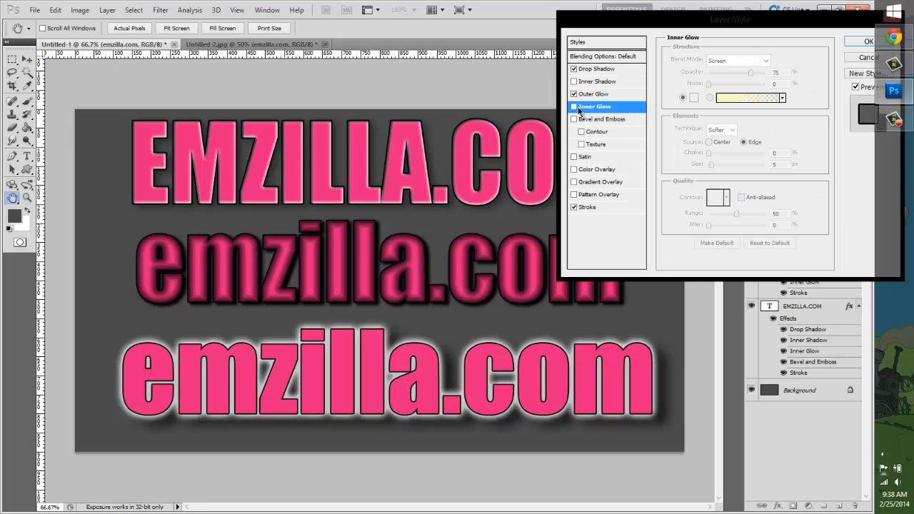
left_click(574, 107)
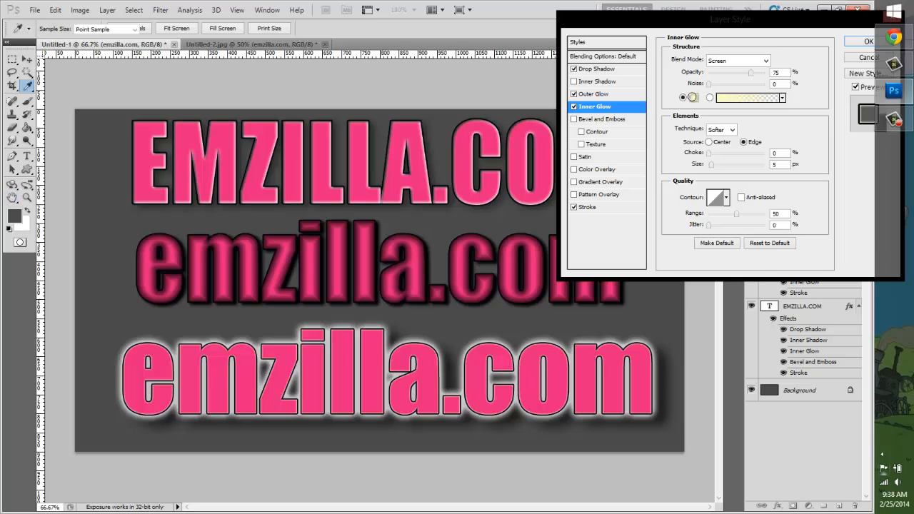
left_click(693, 97)
left_click(572, 64)
left_click_drag(732, 107, 730, 161)
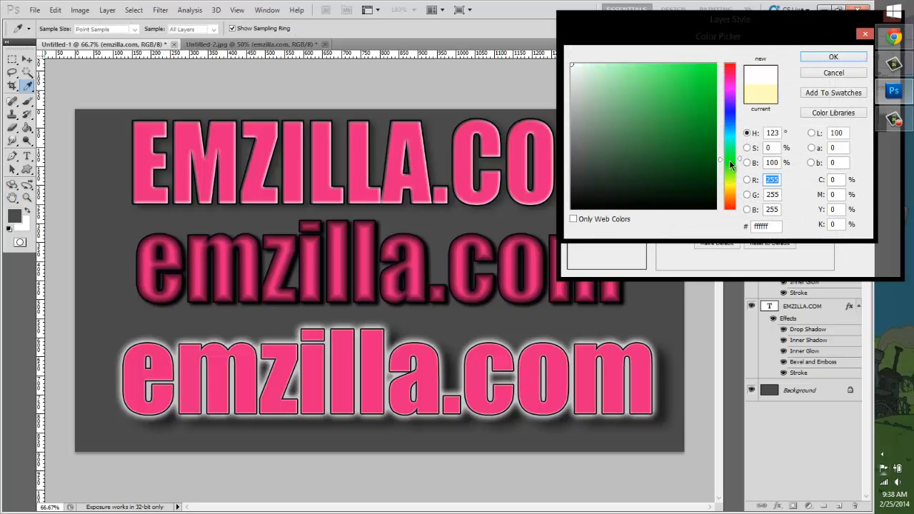
left_click(715, 65)
left_click(821, 57)
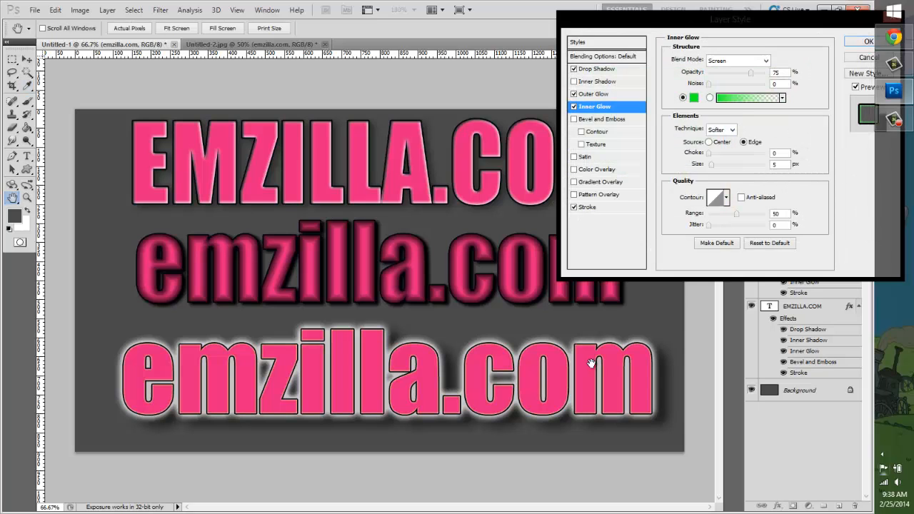
Step: Try the inner glow in Normal mode at 100% opacity, choke 16% and size 27 px, and switch it off
left_click(737, 60)
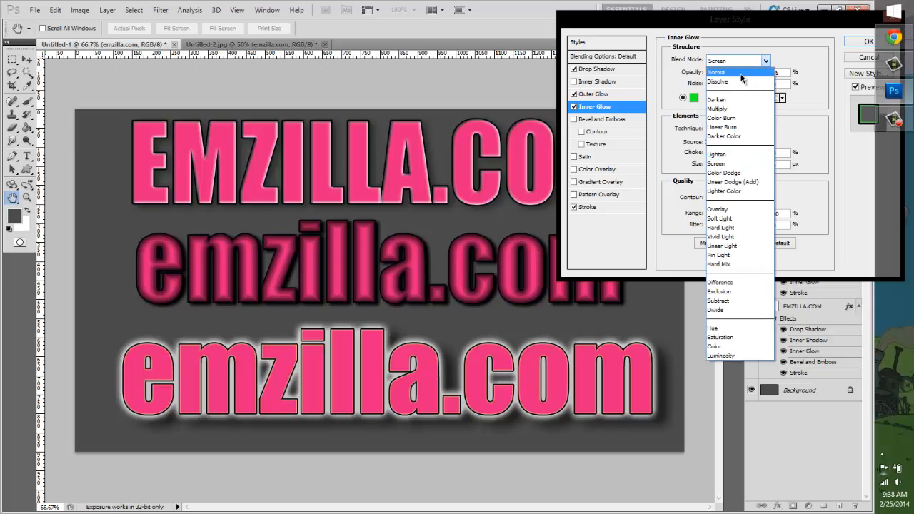
left_click(743, 66)
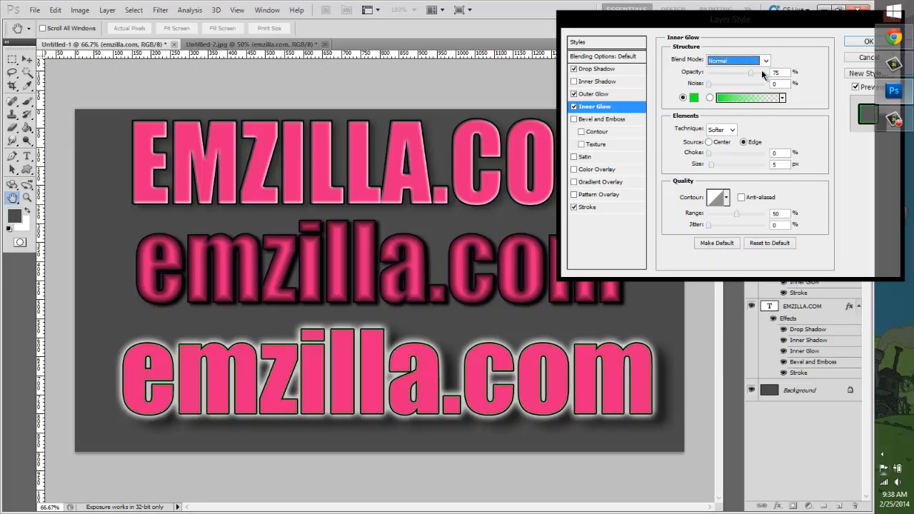
left_click_drag(762, 73, 768, 73)
left_click(718, 153)
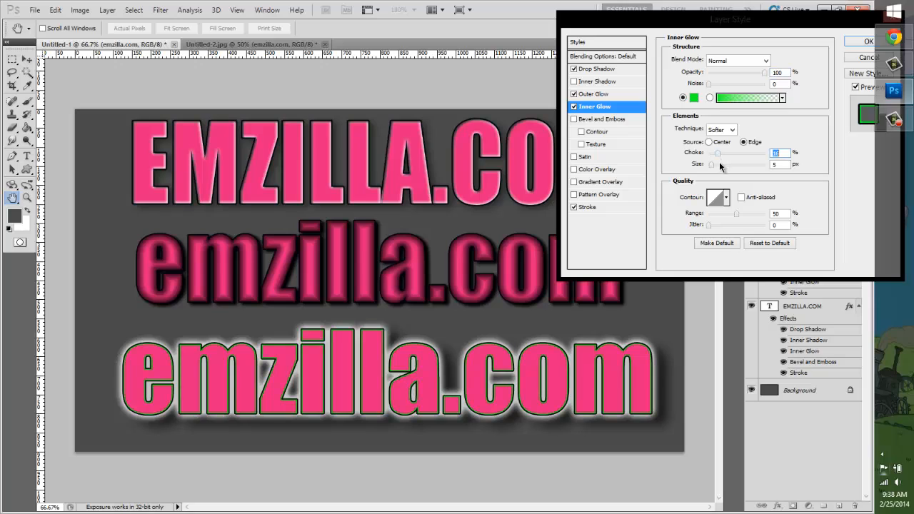
left_click(725, 165)
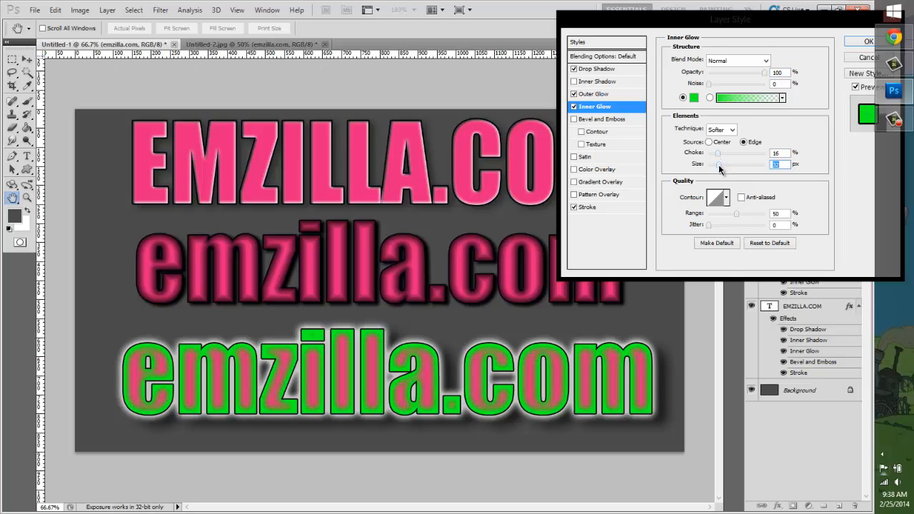
left_click_drag(718, 166, 717, 166)
left_click(574, 106)
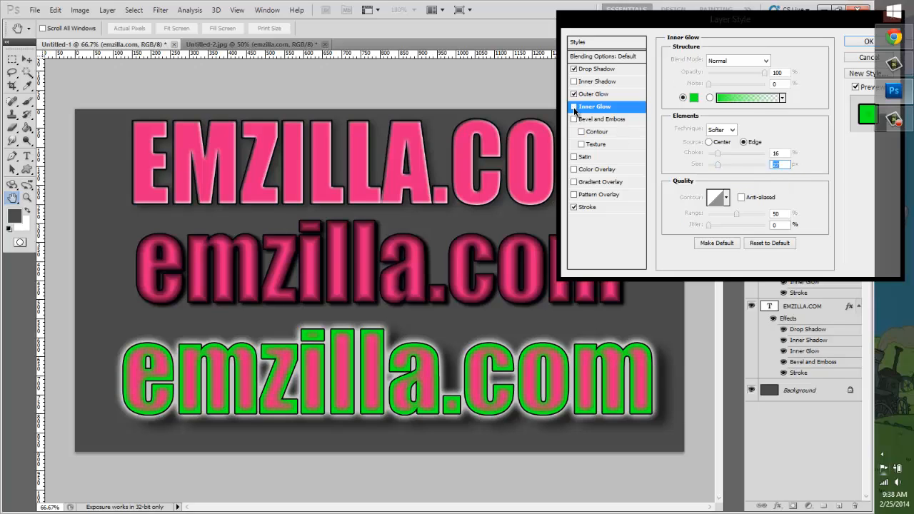
Step: Try Bevel and Emboss on the letters with the Emboss, Outer Bevel and Stroke Emboss styles
left_click(574, 119)
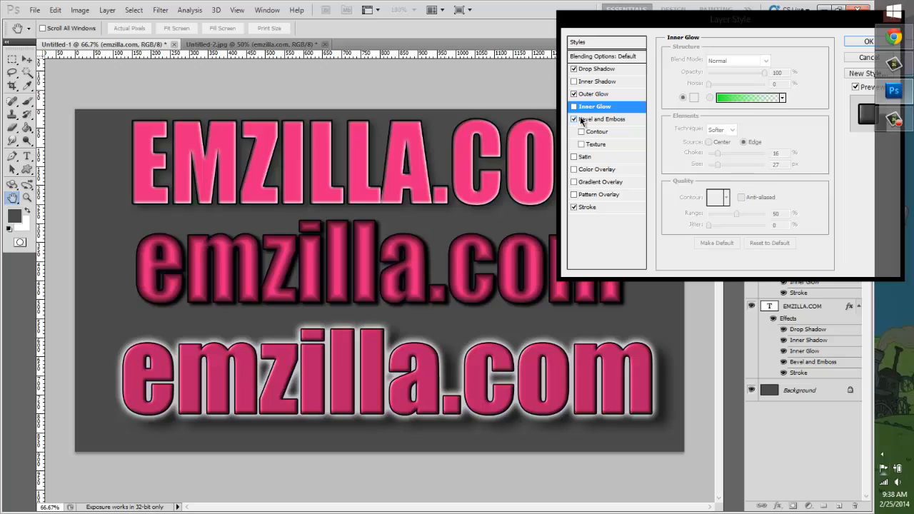
left_click(594, 119)
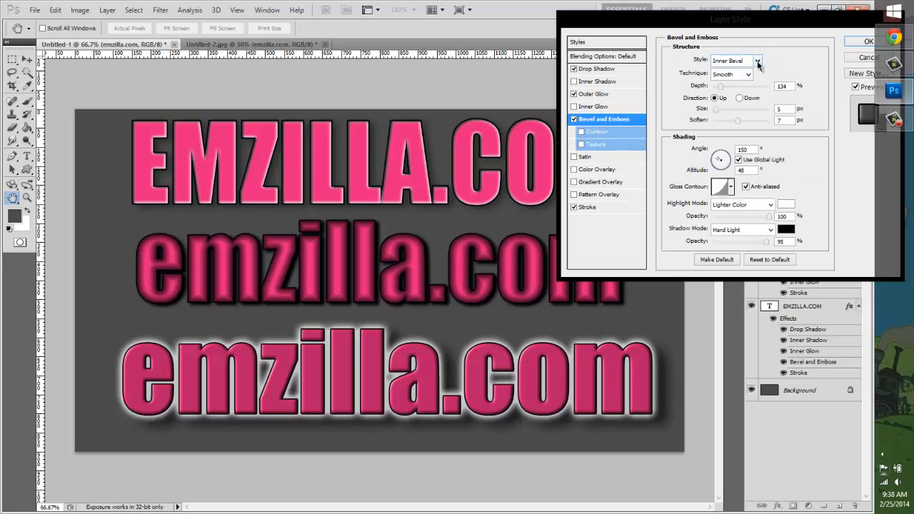
left_click(757, 62)
left_click(742, 91)
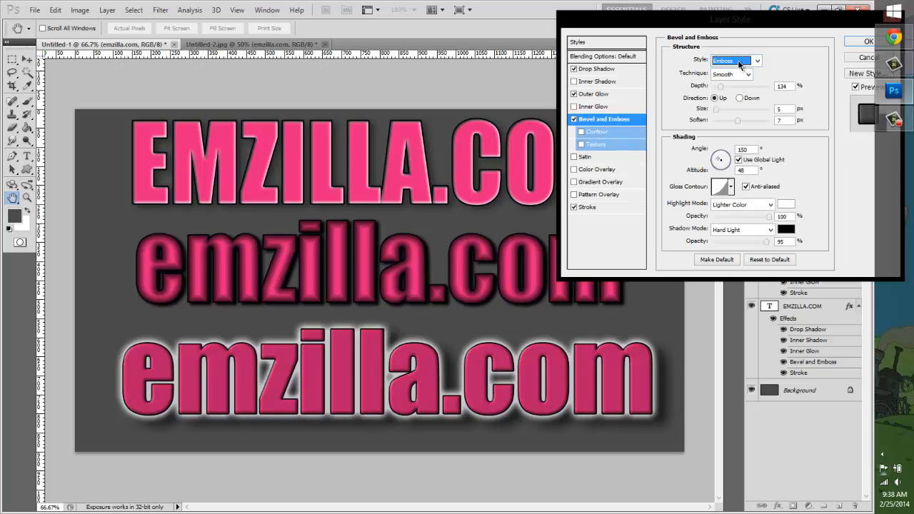
left_click(739, 64)
left_click(730, 69)
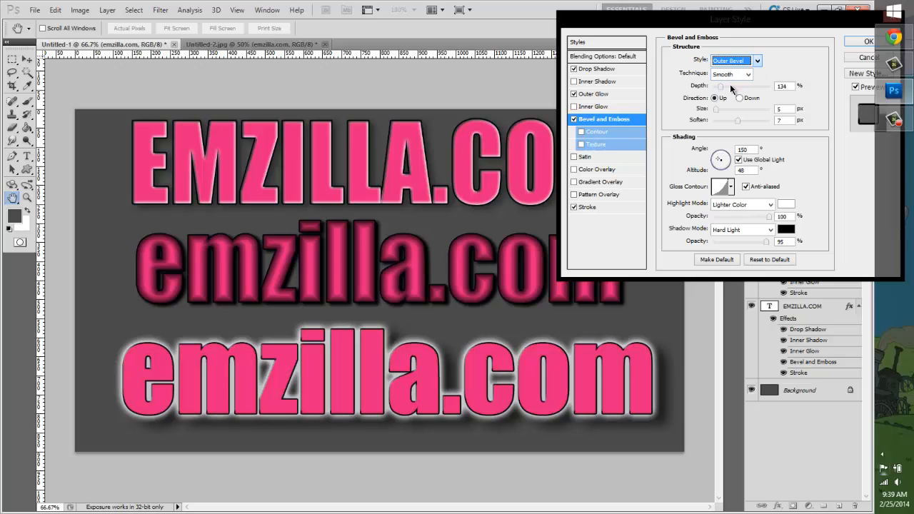
left_click(729, 69)
left_click(726, 106)
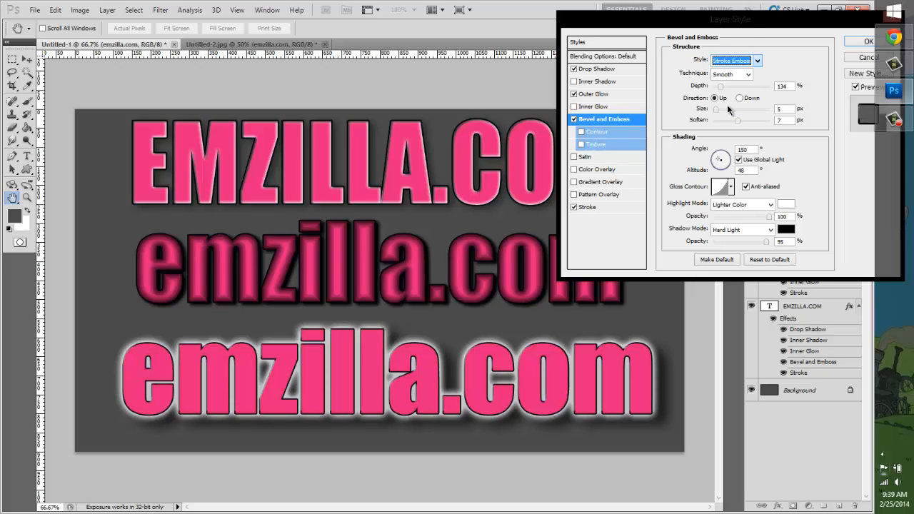
Step: Try a stroke emboss size of 57 px with more softening, and switch off the outer glow
left_click(729, 110)
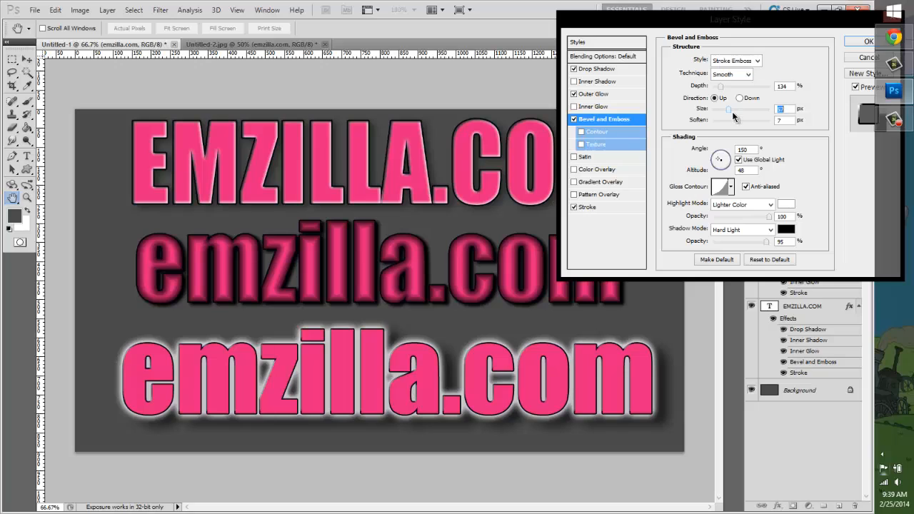
left_click(749, 121)
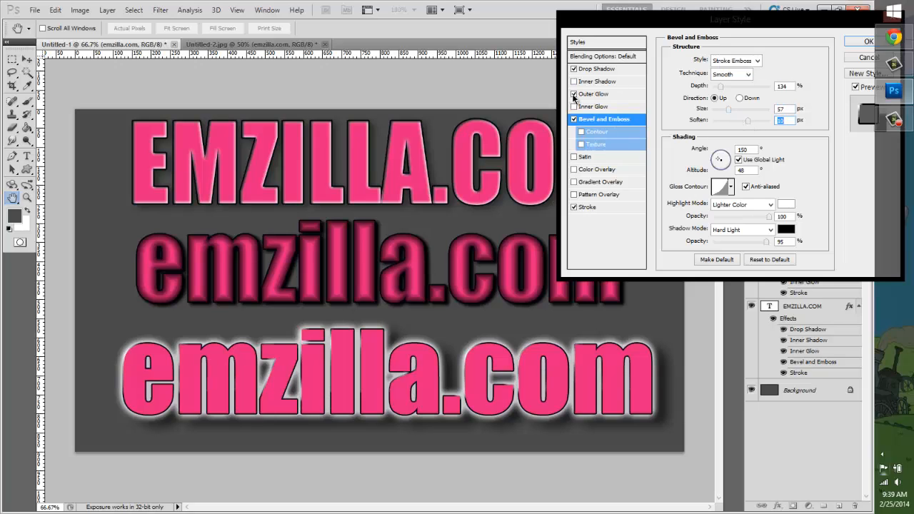
left_click(573, 94)
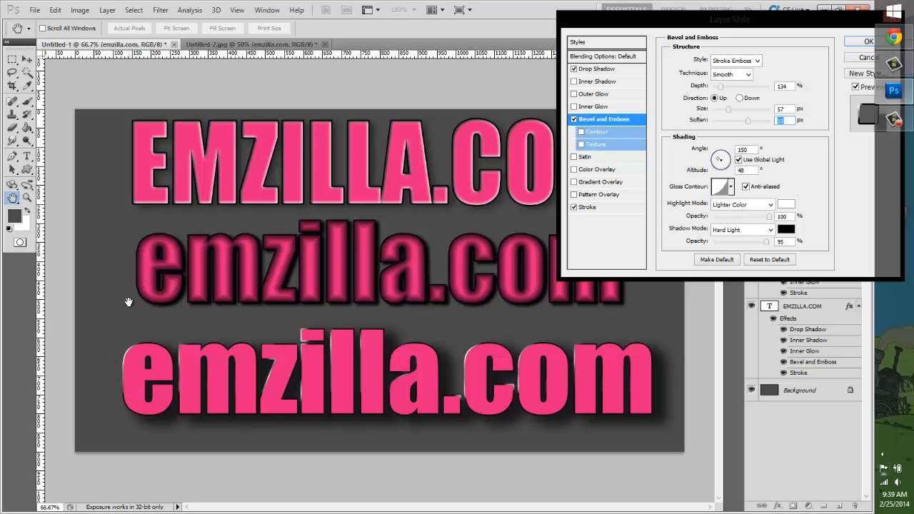
Step: Try a white satin effect instead of the bevel, in Normal mode with distance 213 px and size 111 px, and switch it off
left_click(577, 154)
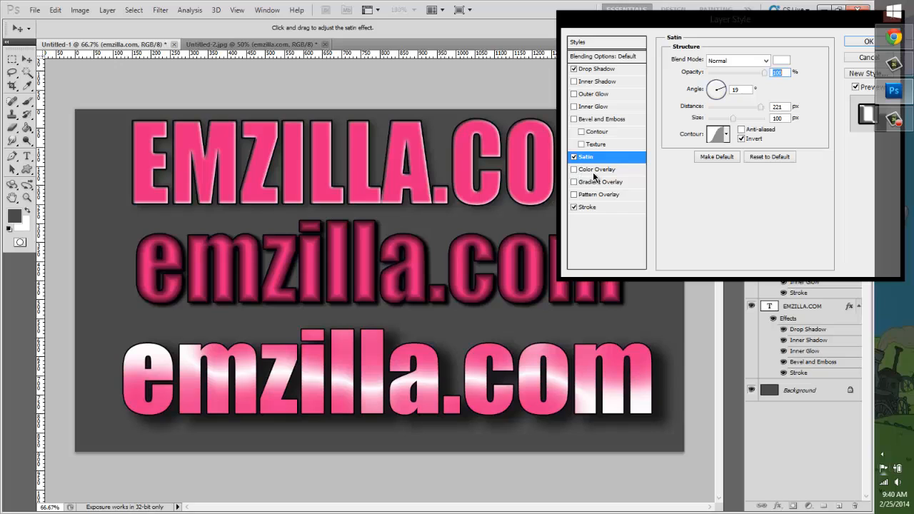
left_click(736, 61)
left_click(736, 102)
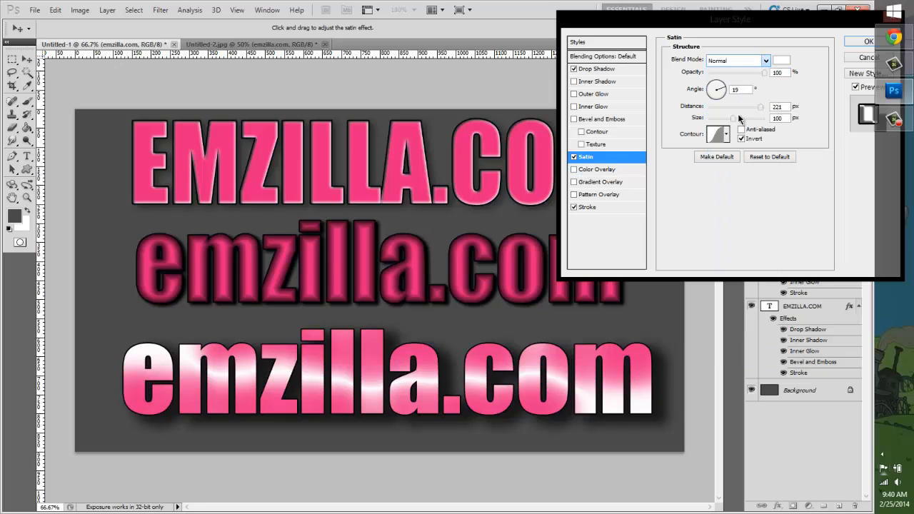
left_click(736, 60)
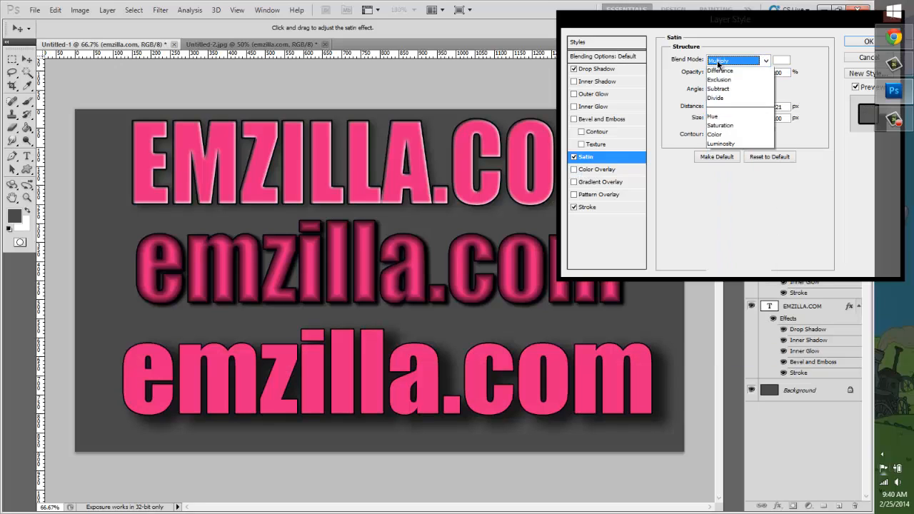
left_click(722, 71)
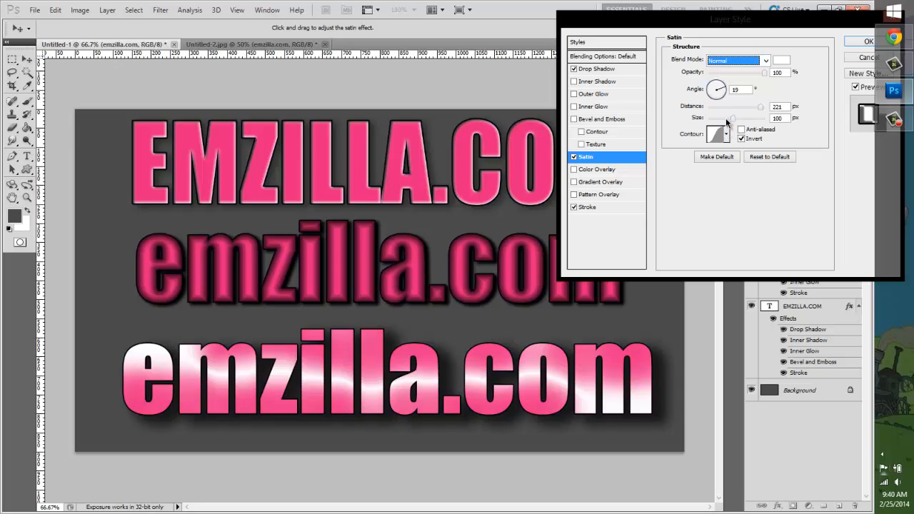
mouse_move(732, 118)
left_mouse_down()
mouse_move(721, 120)
mouse_move(758, 107)
mouse_move(737, 119)
left_mouse_up()
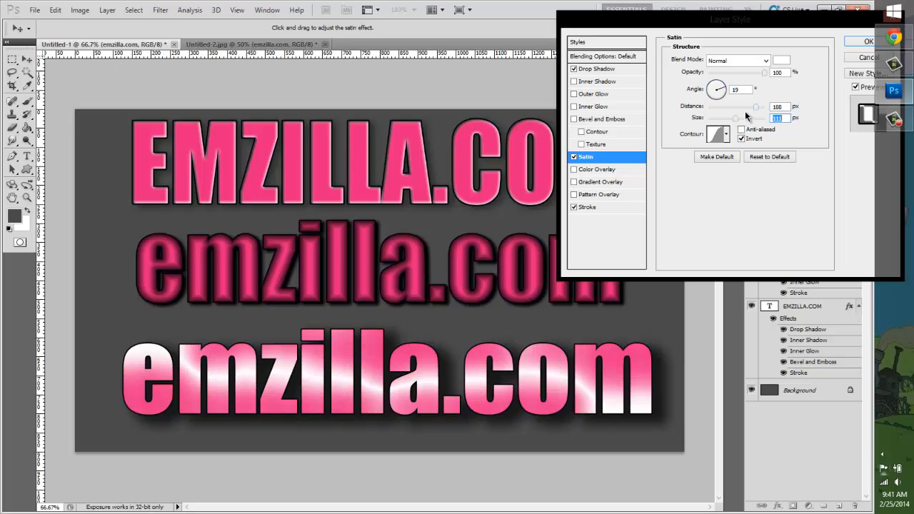
left_click(759, 106)
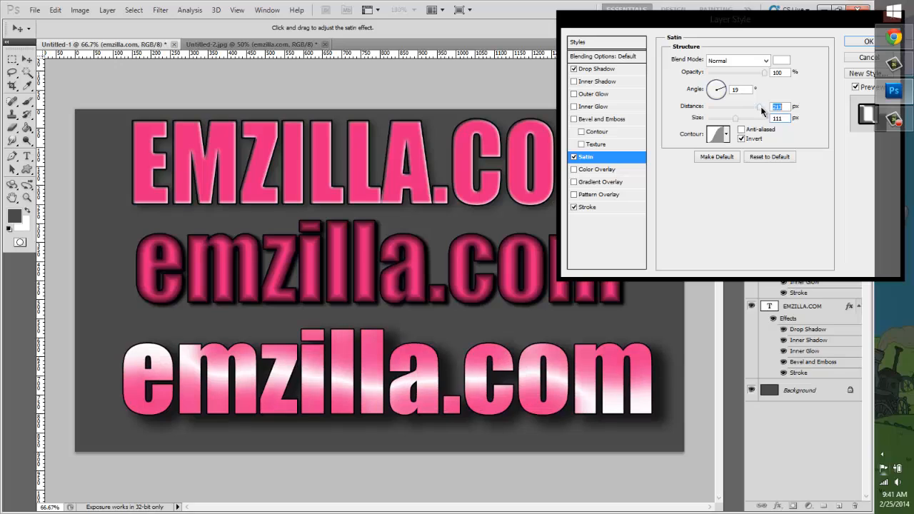
left_click(574, 157)
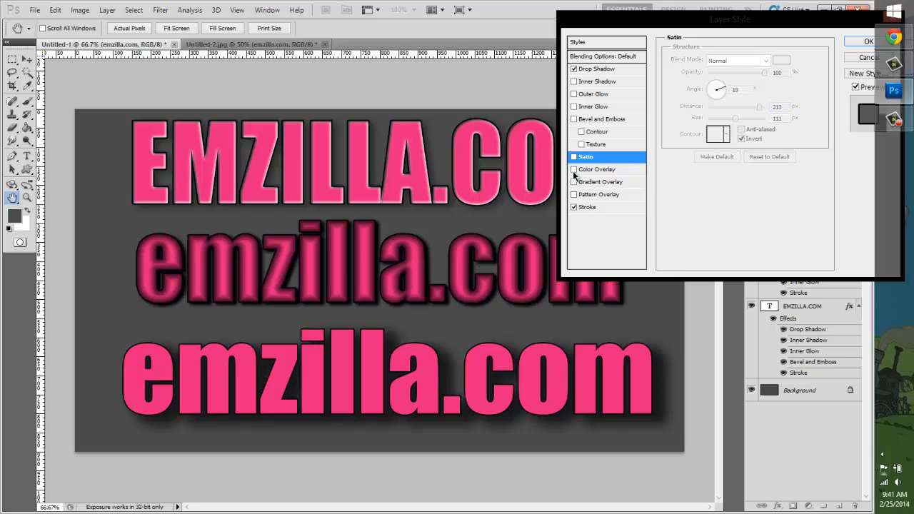
Step: Try a colour overlay on the bottom text, recolouring it from a muted red to the blue #115bc0
left_click(579, 172)
left_click(580, 173)
left_click(574, 170)
left_click(585, 171)
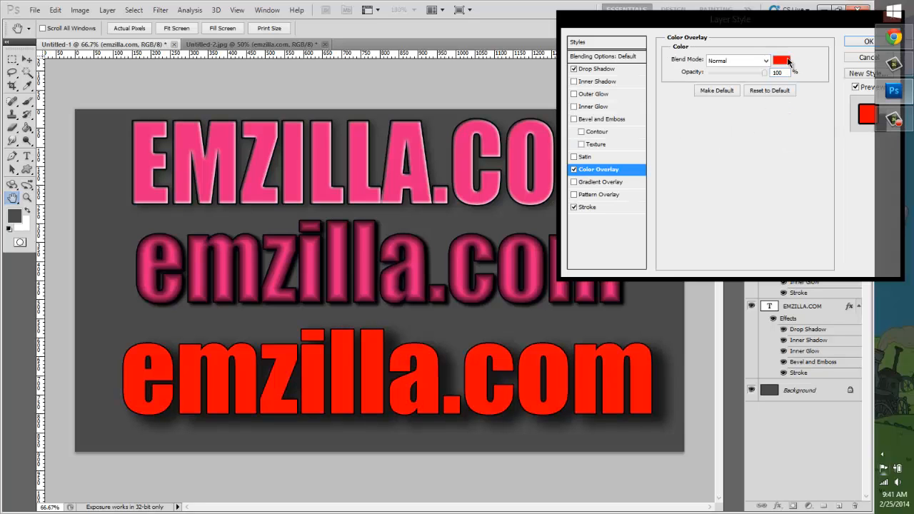
left_click(782, 61)
left_click(652, 118)
left_click(688, 113)
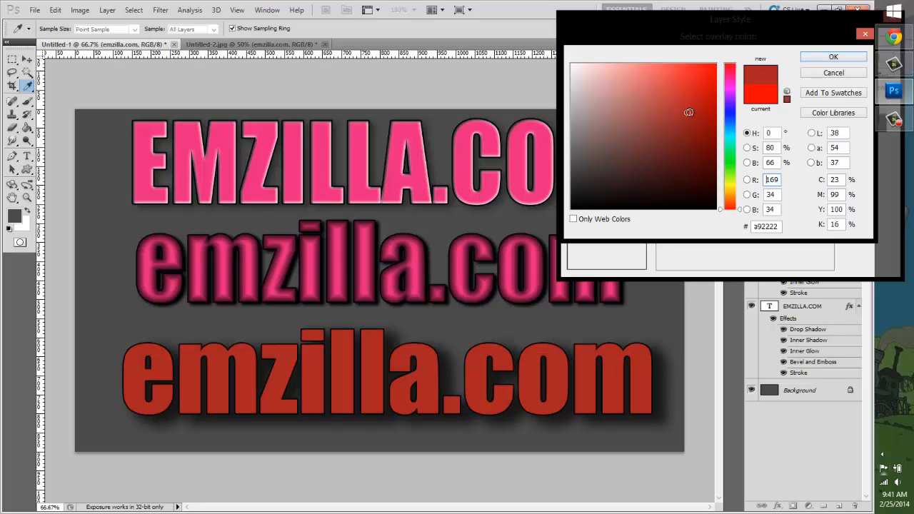
left_click_drag(729, 102, 728, 122)
left_click(704, 99)
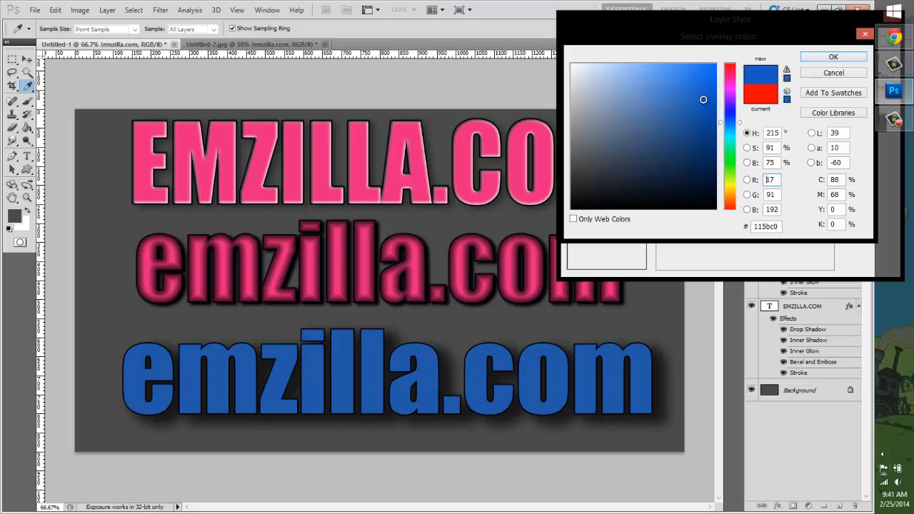
left_click(814, 57)
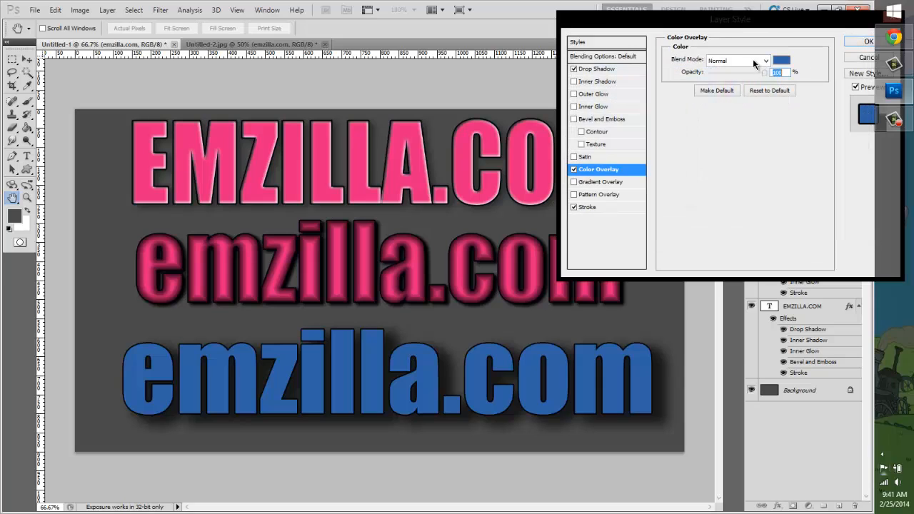
Step: Try the Lighten and Linear Burn blend modes on the colour overlay and switch the overlay off
left_click(752, 60)
left_click(749, 73)
key("Down")
key("Down")
key("Down")
key("Down")
key("Down")
key("Down")
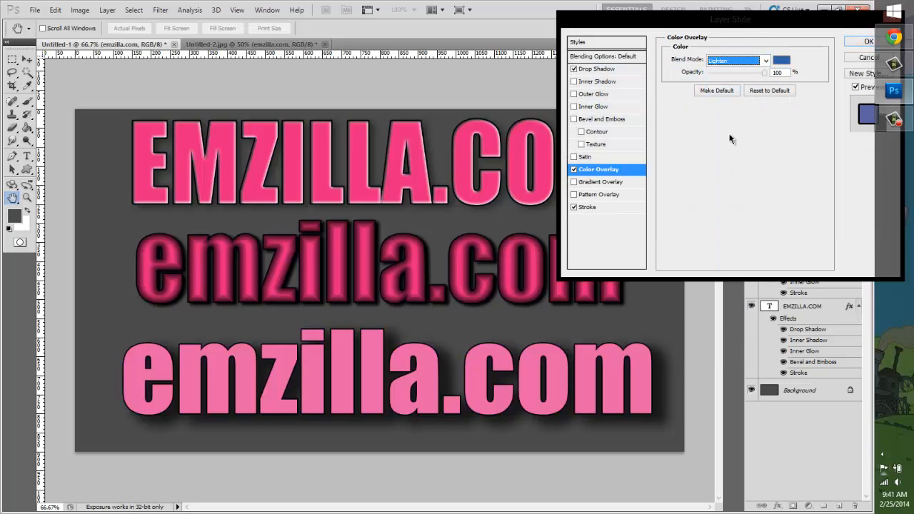
key("Up")
key("Up")
left_click(573, 169)
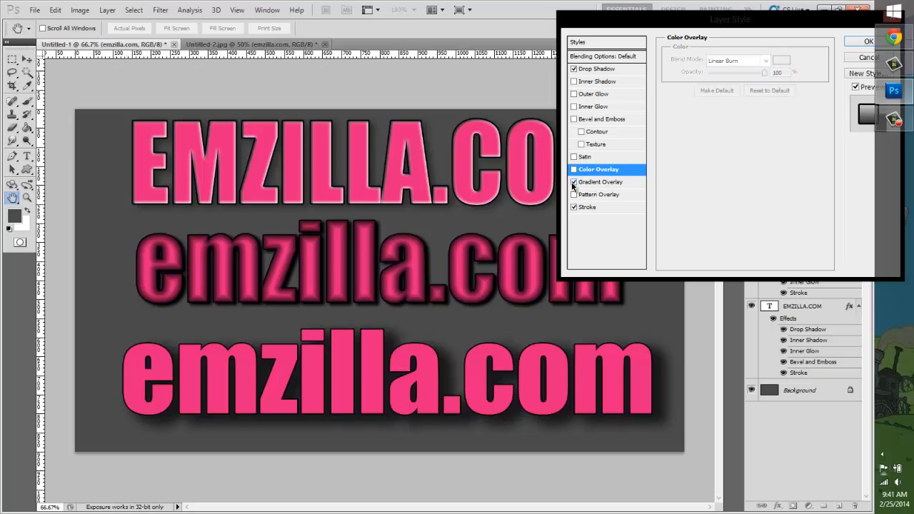
Step: Try a gradient overlay on the bottom text with the Red, Green and Blue, Red, Yellow presets, settling on the rainbow preset
left_click(573, 182)
left_click(604, 183)
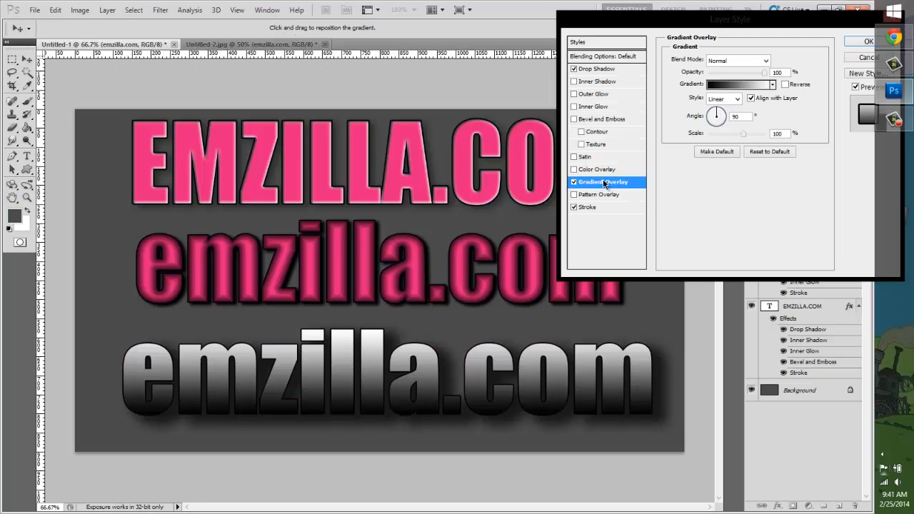
left_click(749, 84)
left_click(650, 84)
left_click(650, 65)
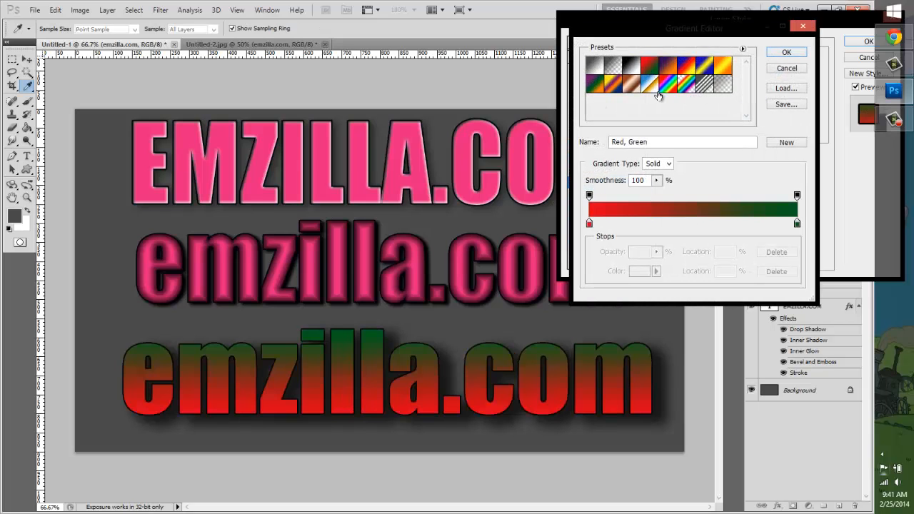
left_click(665, 85)
left_click(680, 66)
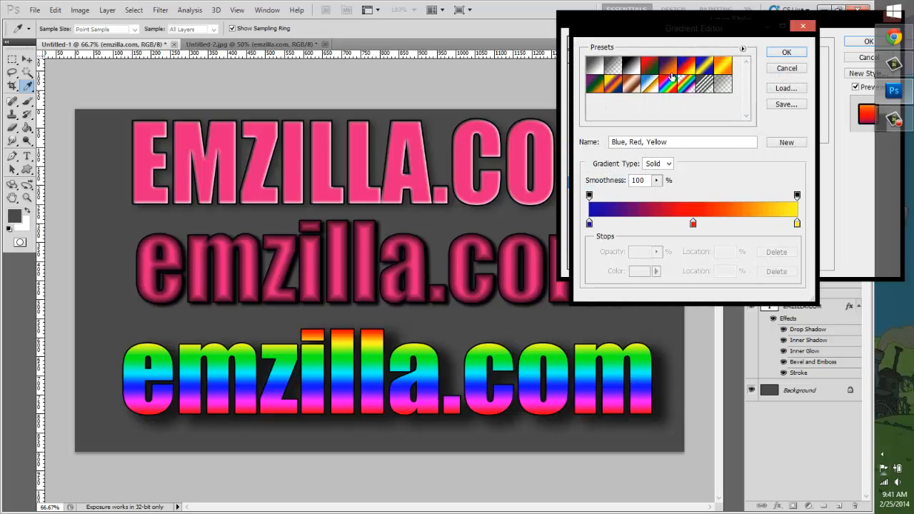
left_click(669, 84)
left_click(786, 53)
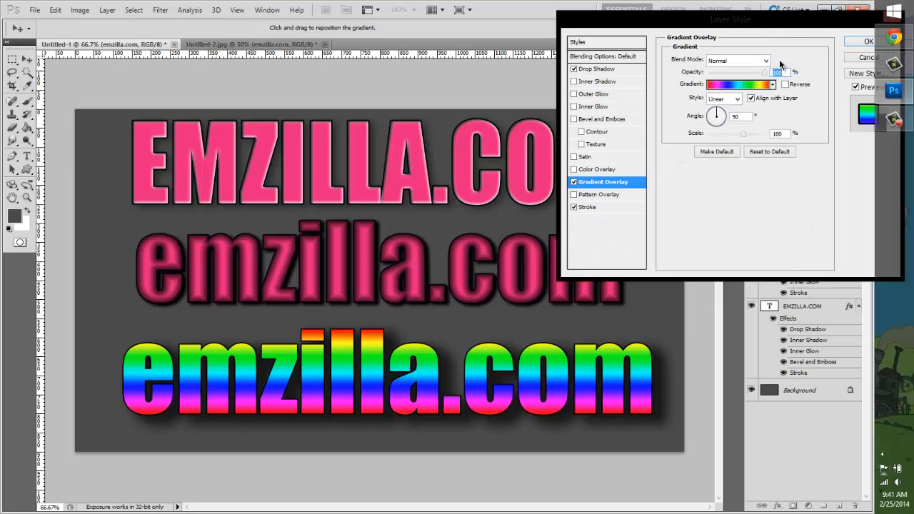
Step: Try the gradient at 48% opacity in Overlay and Soft Light modes, restore Normal at 100%, and switch the overlay off
left_click_drag(744, 78, 735, 74)
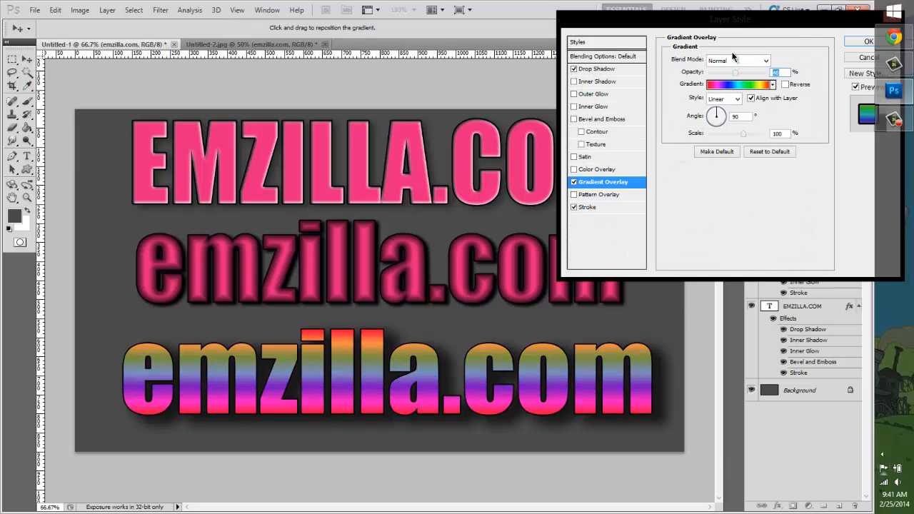
left_click(736, 60)
left_click(724, 186)
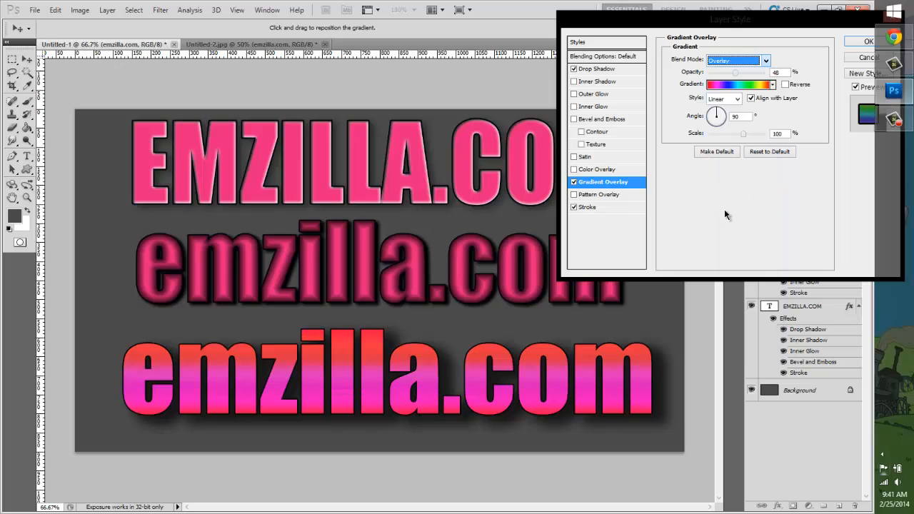
key("Down")
left_click(745, 66)
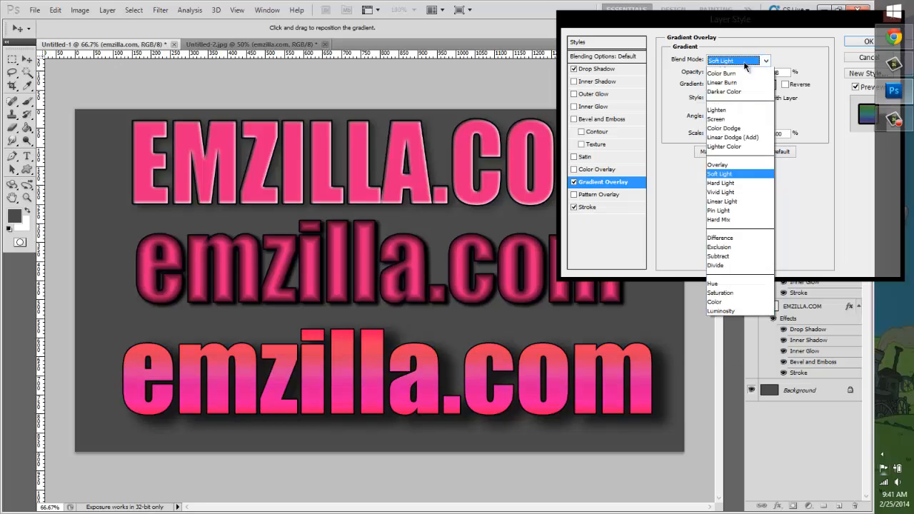
left_click(745, 71)
left_click_drag(745, 74, 769, 77)
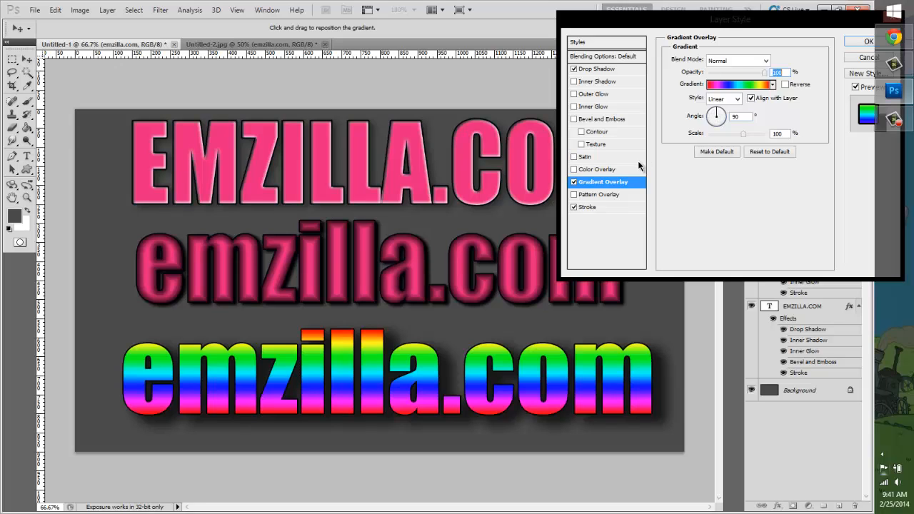
left_click(573, 182)
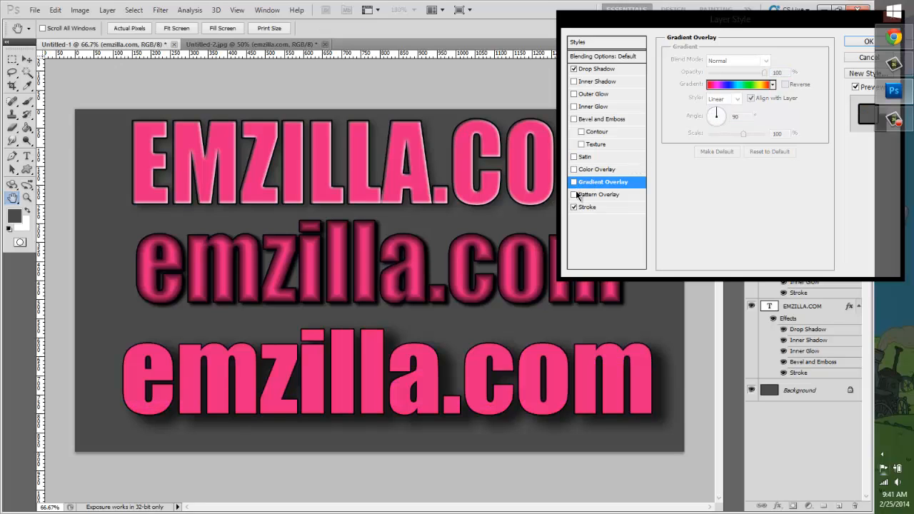
Step: Try the blue bubble pattern overlay on the bottom text in Screen and Multiply modes, settling on Overlay mode
left_click(573, 194)
left_click(644, 195)
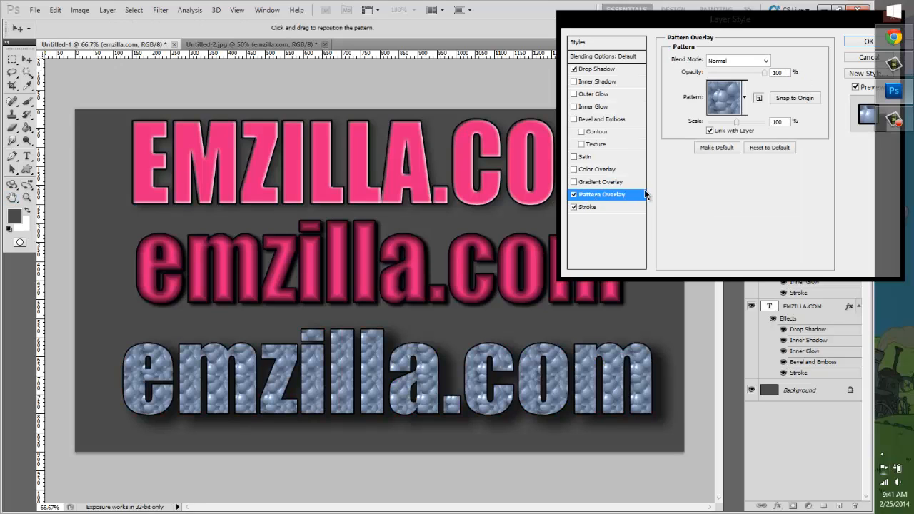
left_click(743, 64)
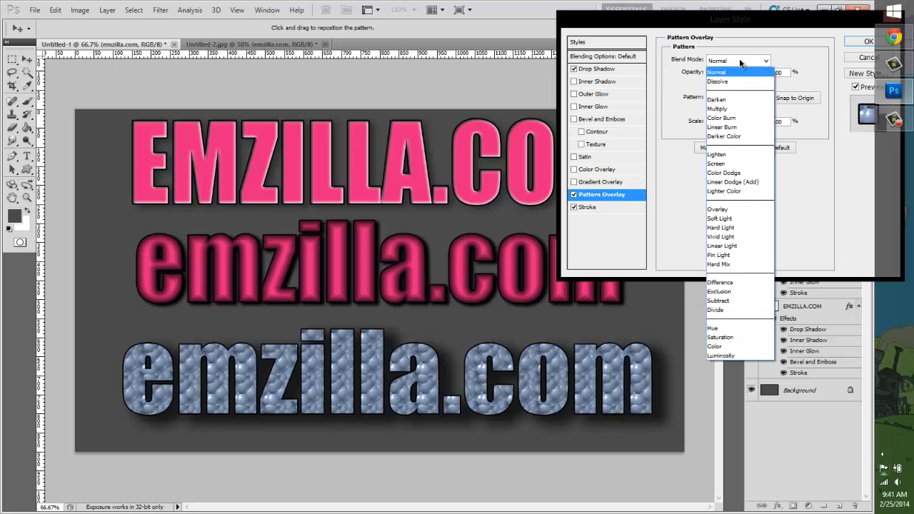
left_click(738, 210)
key("Up")
key("Up")
key("Up")
key("Up")
key("Up")
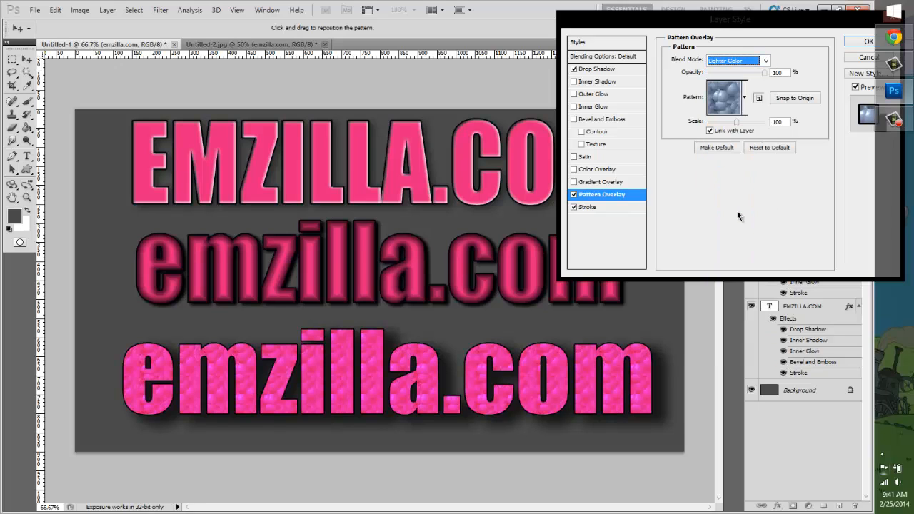
left_click(735, 63)
left_click(735, 121)
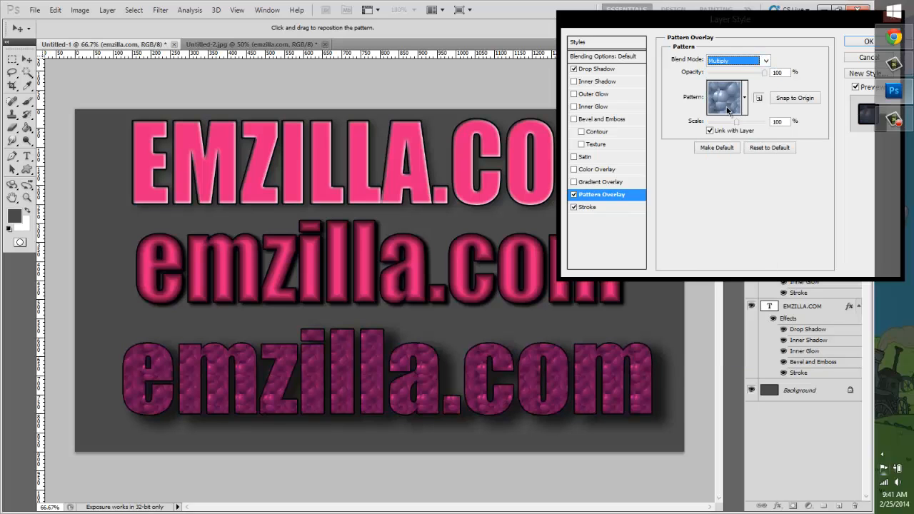
left_click(737, 63)
left_click(729, 211)
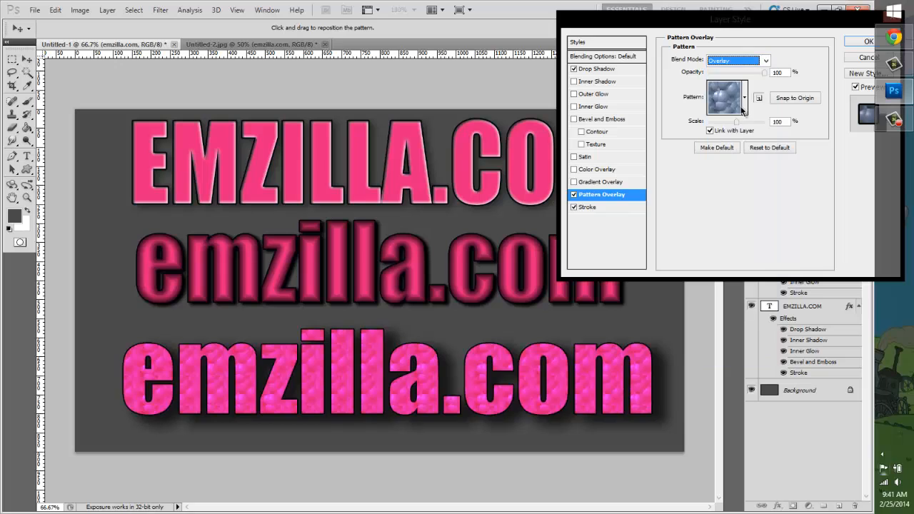
Step: Try the grey grainy, woven block and crumpled grey patterns in the pattern overlay
left_click(745, 97)
left_click(726, 190)
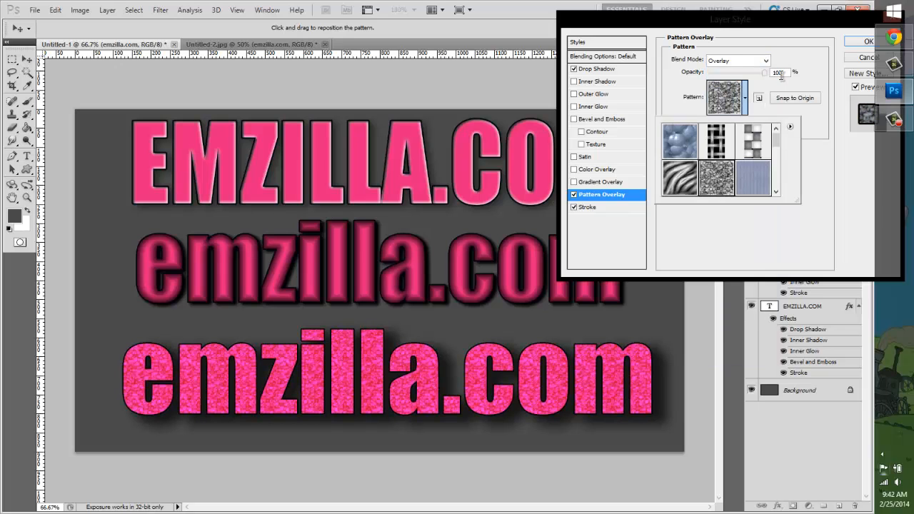
left_click(753, 140)
scroll(718, 168, "down", 1)
scroll(718, 168, "down", 2)
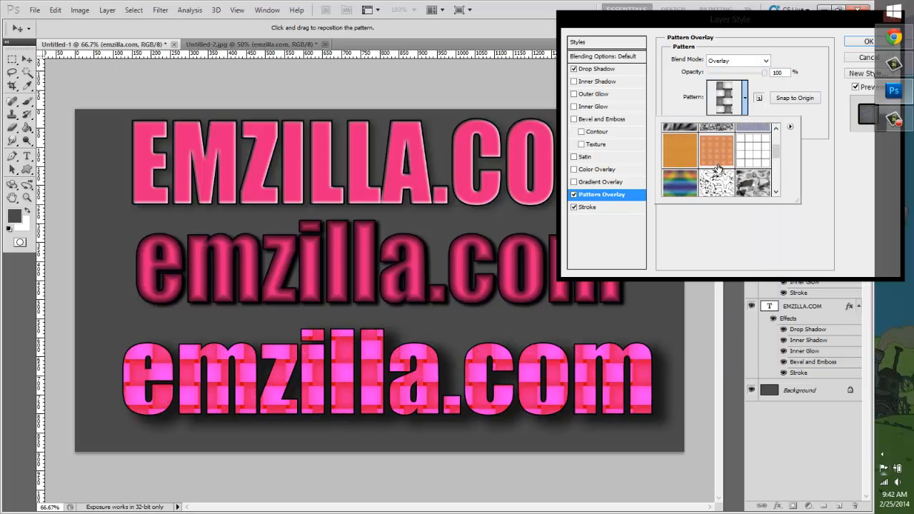
left_click(717, 169)
left_click(751, 173)
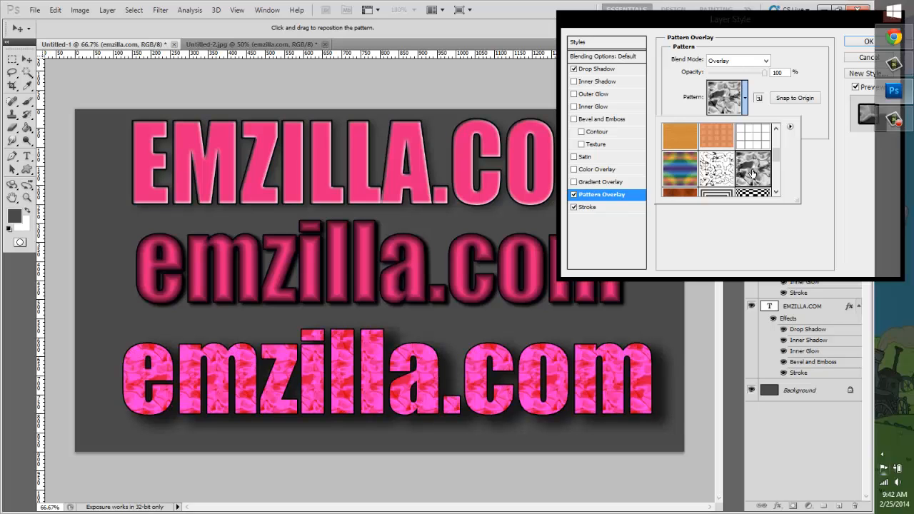
Step: Try the checkered, cloudy, cracked-line and camouflage-like patterns in the overlay, and reduce the pattern scale to 93%
scroll(746, 171, "down", 1)
left_click(729, 169)
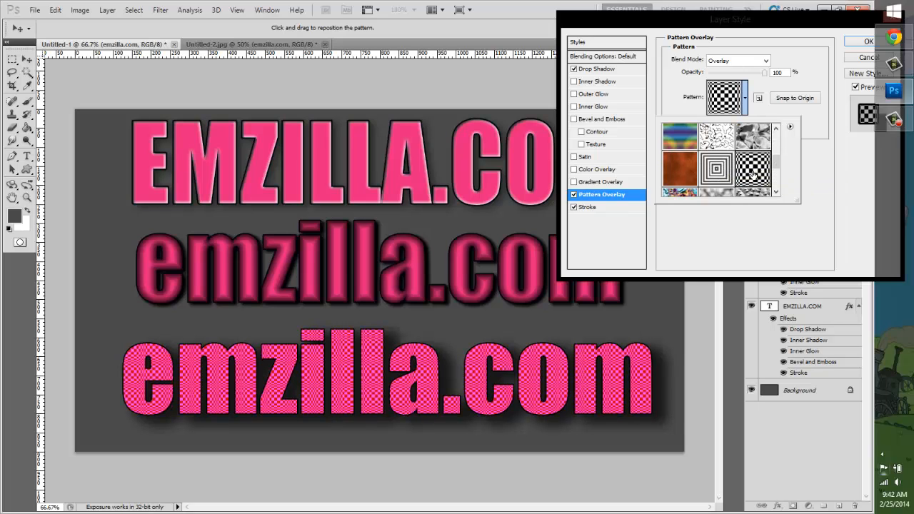
scroll(717, 171, "down", 1)
left_click(716, 176)
scroll(693, 172, "down", 3)
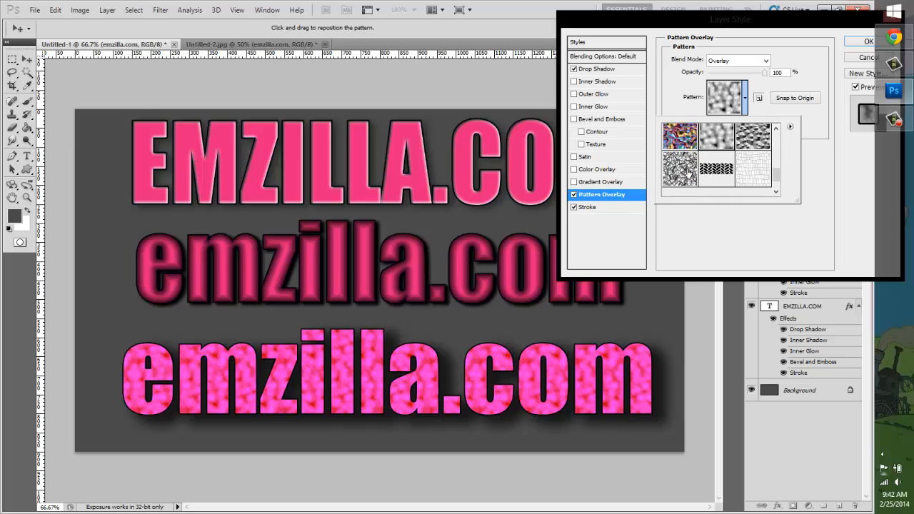
left_click(687, 154)
left_click(749, 156)
left_click(751, 182)
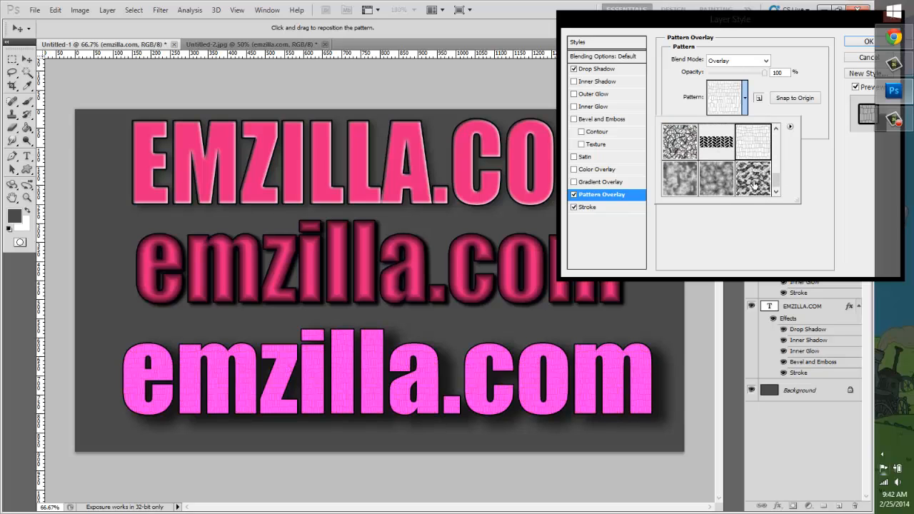
left_click(746, 98)
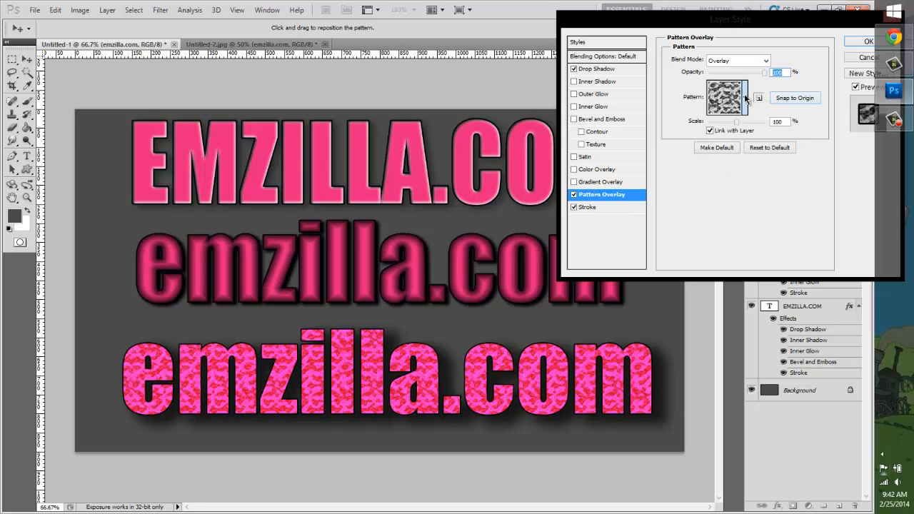
mouse_move(736, 124)
left_mouse_down()
mouse_move(716, 125)
mouse_move(777, 132)
mouse_move(726, 131)
left_mouse_up()
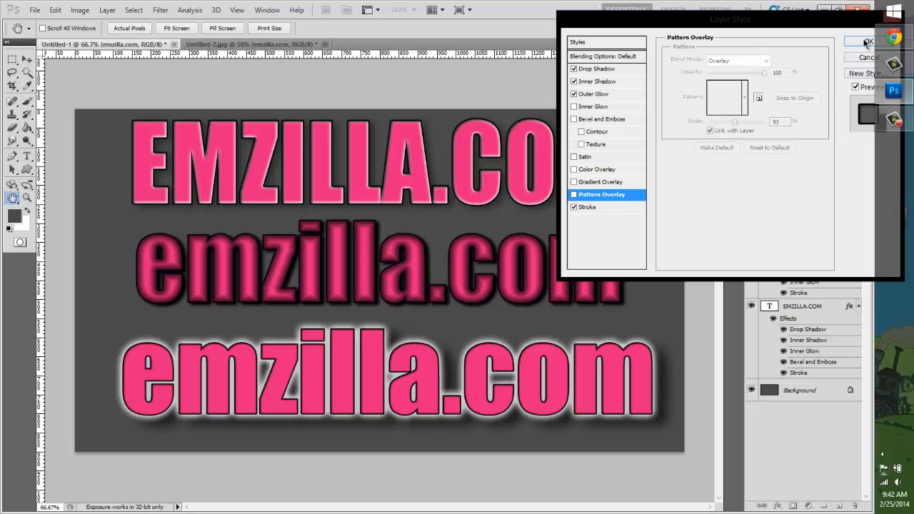
Step: Apply the layer style with Drop Shadow, Inner Shadow, Outer Glow and Stroke enabled, and select the Magic Wand tool
left_click(866, 40)
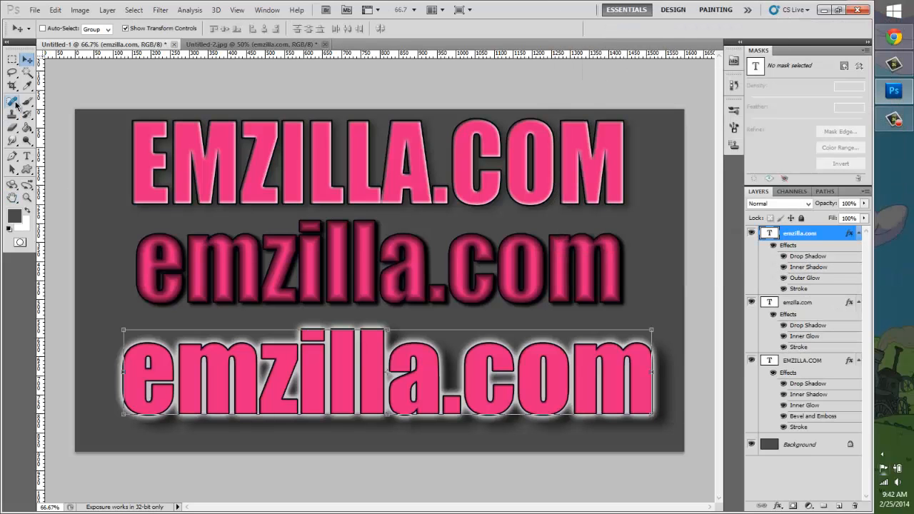
left_click(27, 76)
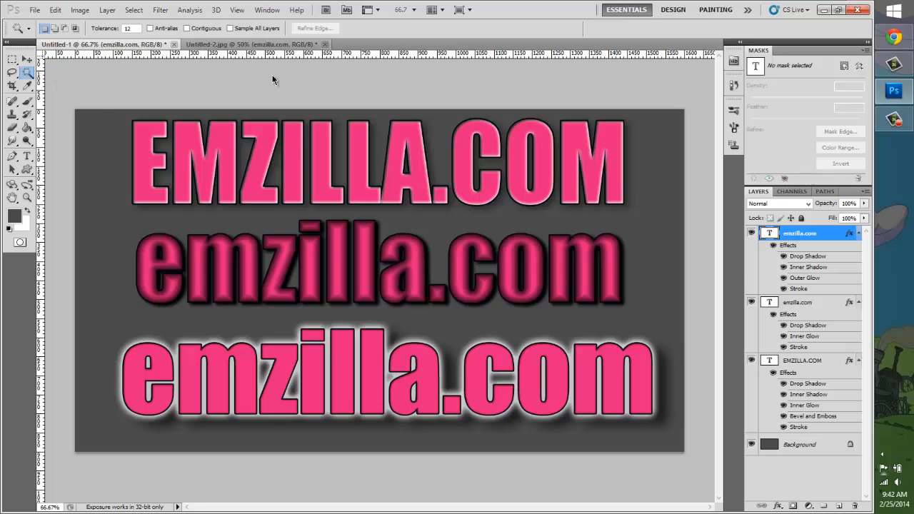
Step: Compare the grey document's three text styles with the glowing galaxy text in Untitled-2.jpg
key("ctrl+Tab")
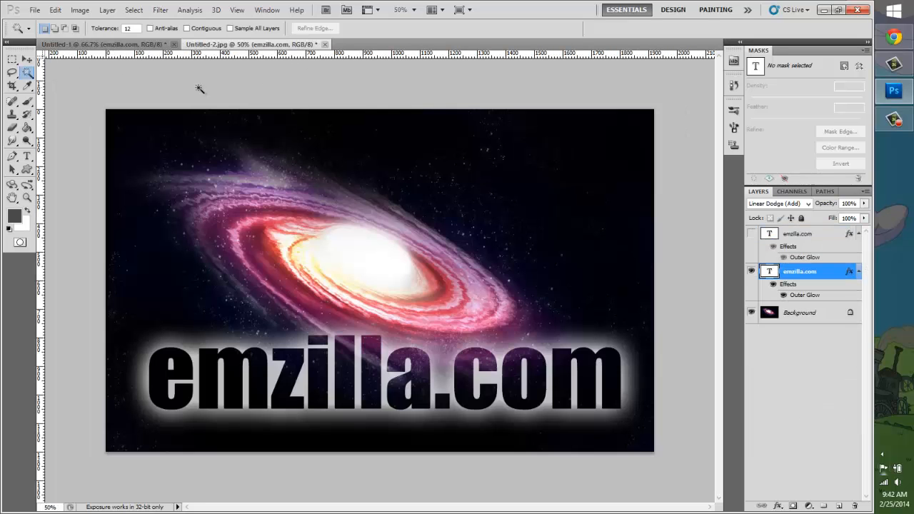
left_click(150, 45)
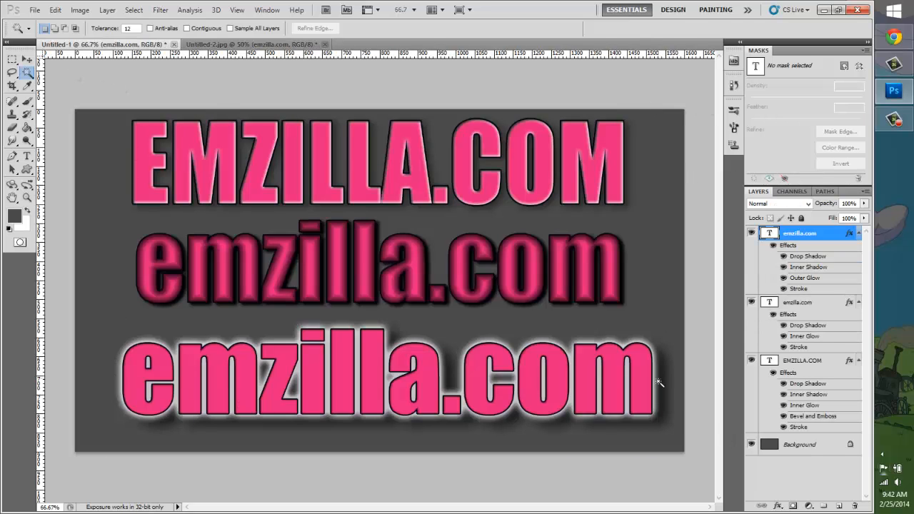
key("ctrl+Tab")
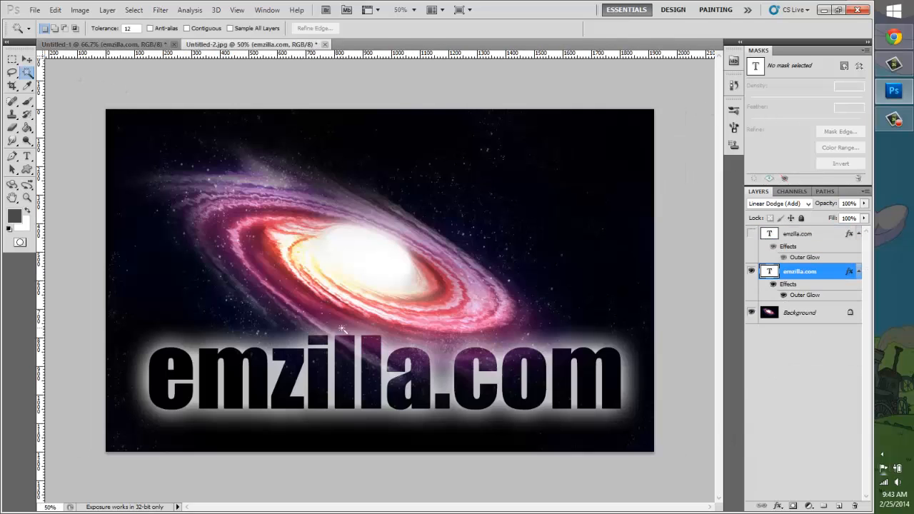